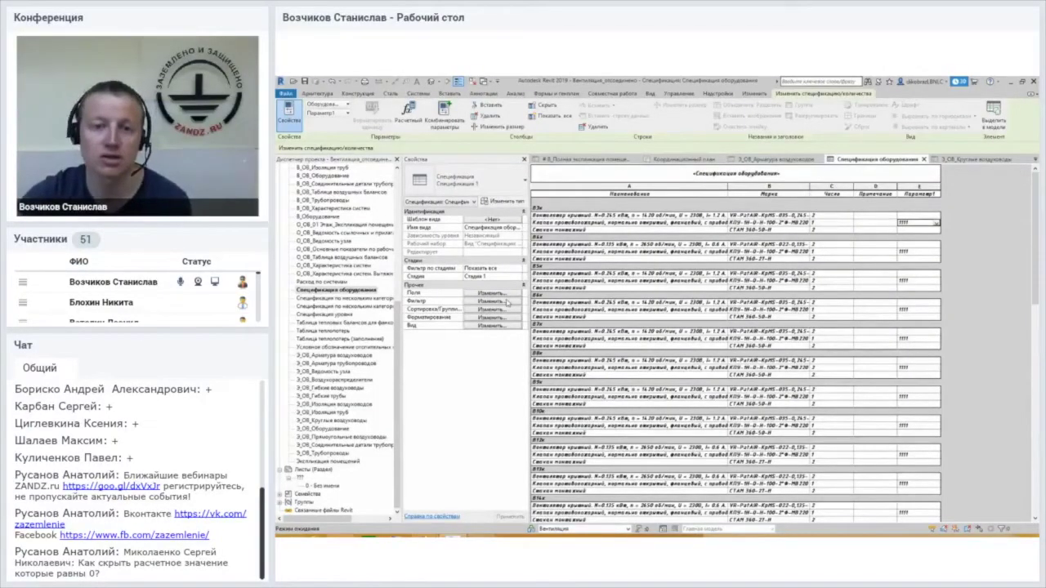
Select cells in the Наименование and Число columns, then open the schedule's Filter settings
left_click(609, 217)
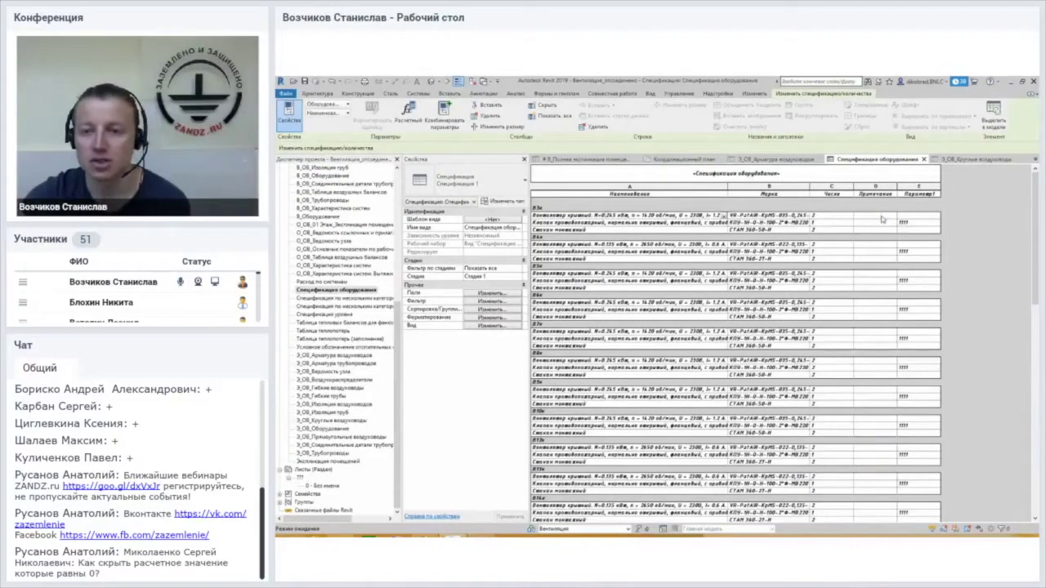
left_click(832, 188)
left_click(819, 218)
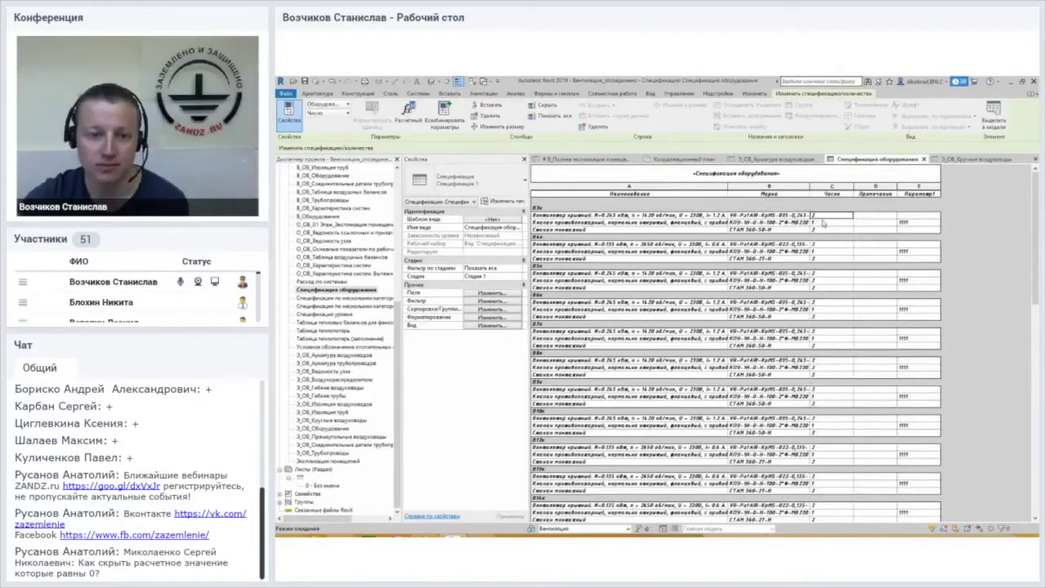
left_click(497, 303)
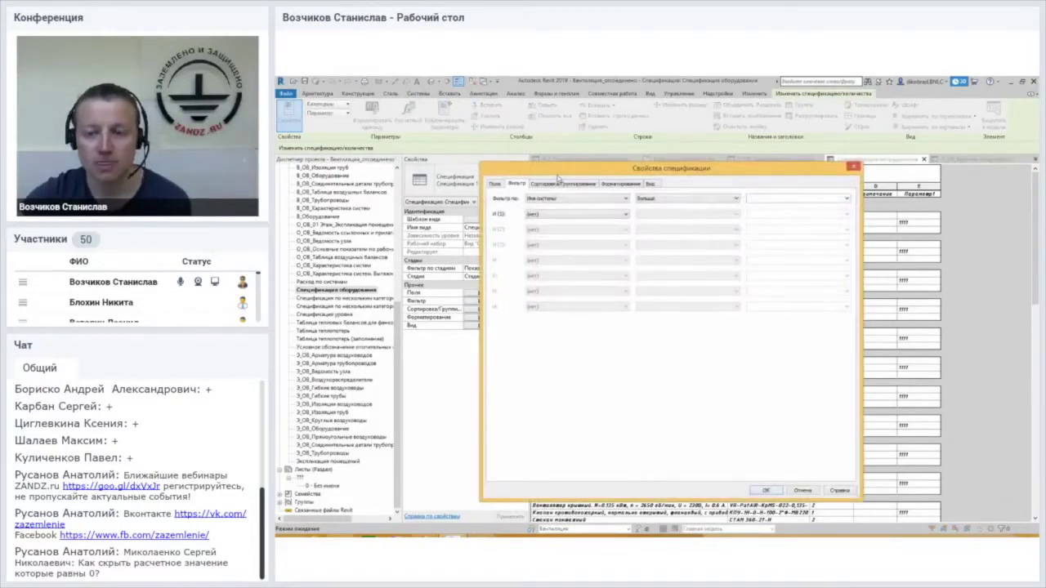
Review the six scheduled fields, Наименование through Параметр1, then close Schedule Properties unchanged
left_click_drag(559, 175, 597, 184)
left_click(536, 193)
left_click(809, 268)
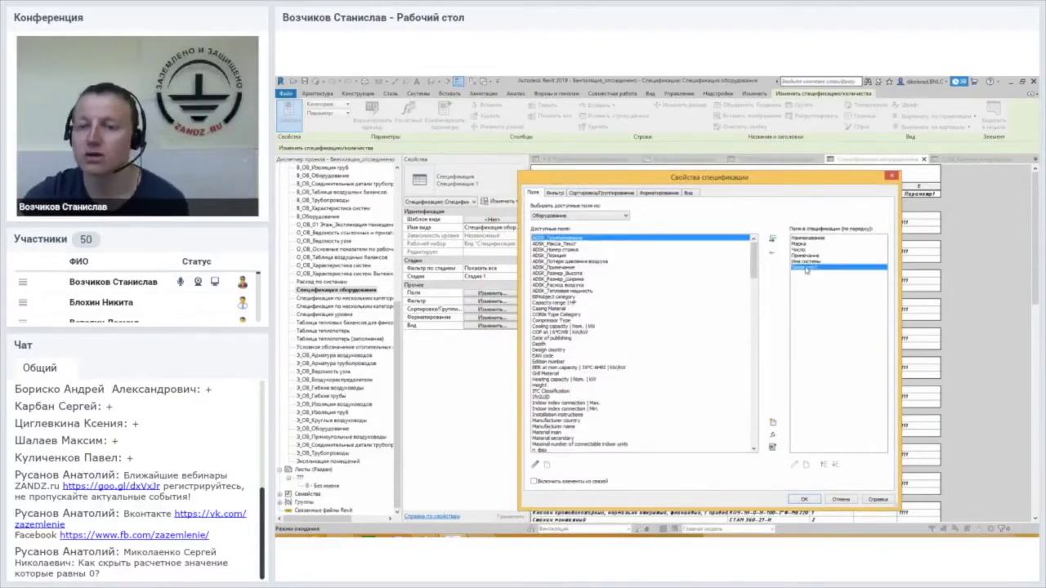
left_click_drag(836, 180, 748, 176)
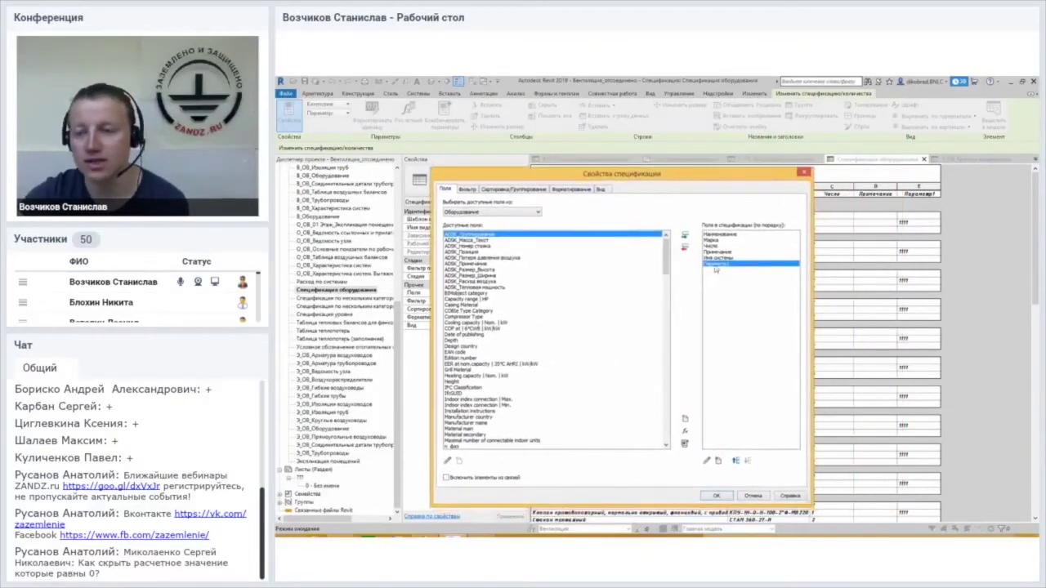
mouse_move(791, 177)
left_mouse_down()
mouse_move(777, 176)
mouse_move(739, 221)
left_mouse_up()
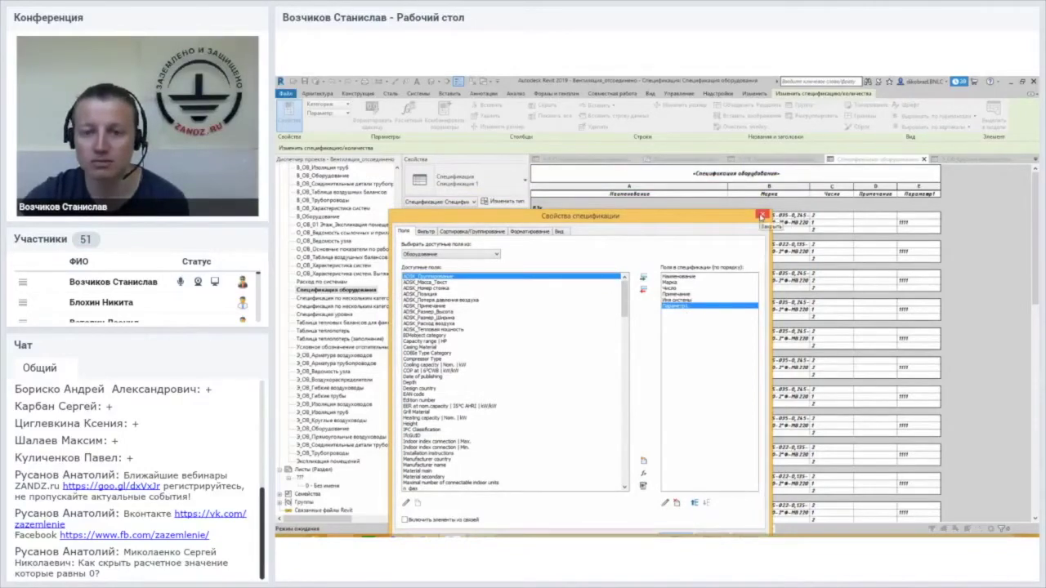
left_click(763, 216)
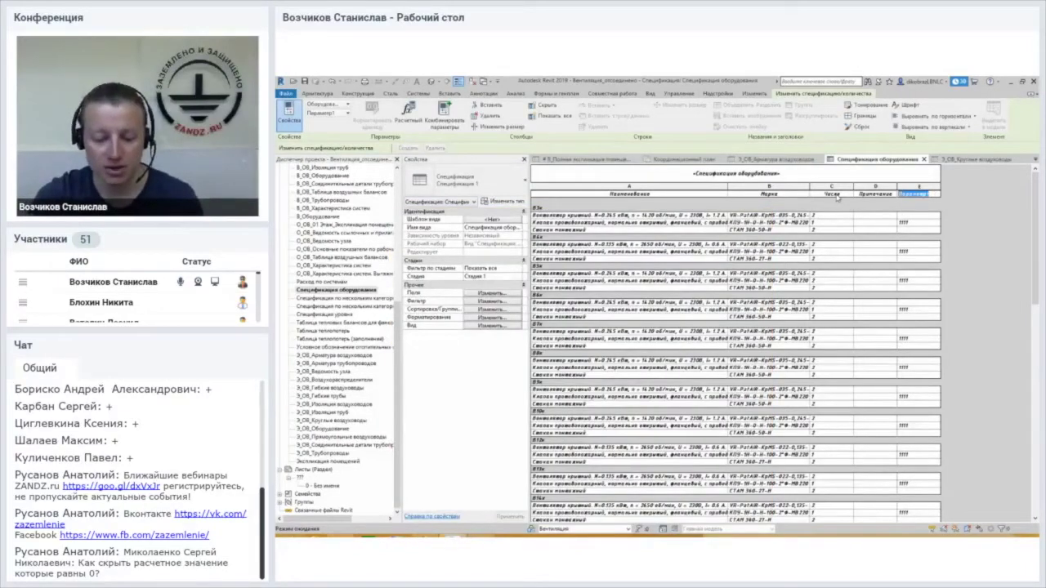
Enter 'Комментарий' as the column E header and open the field Formatting settings
type("Комментарий")
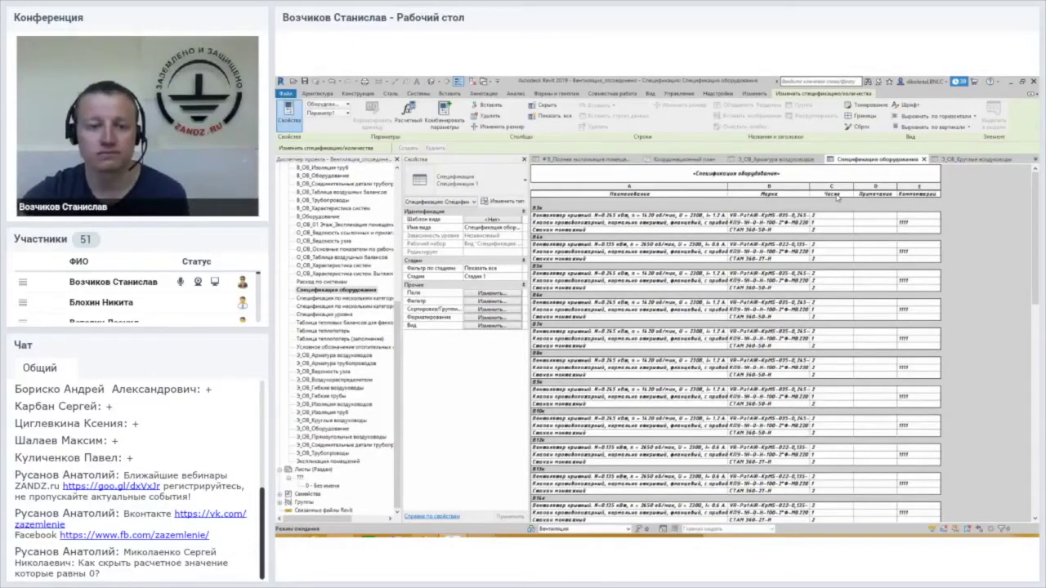
left_click(919, 193)
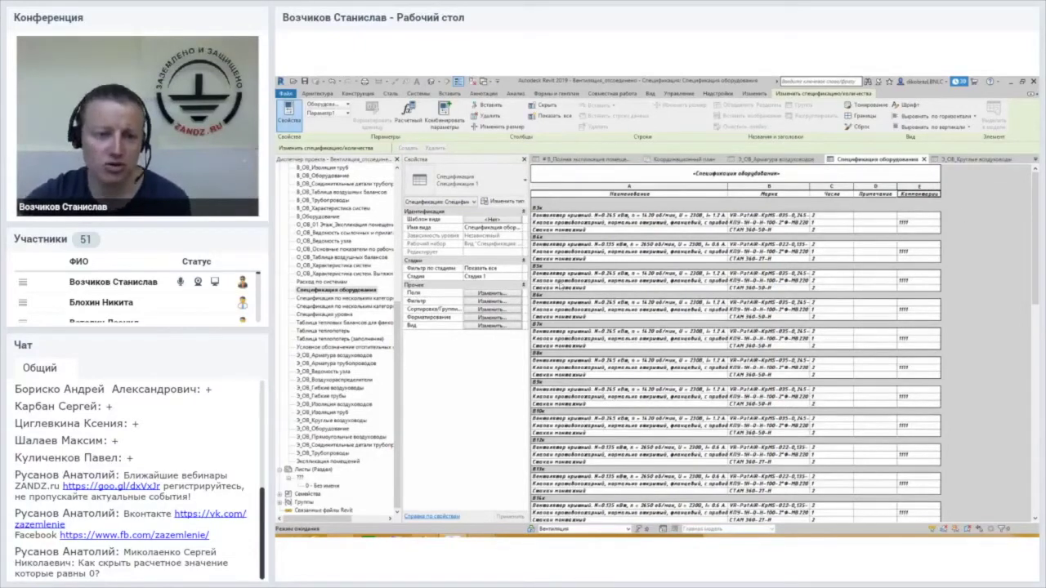
left_click(491, 317)
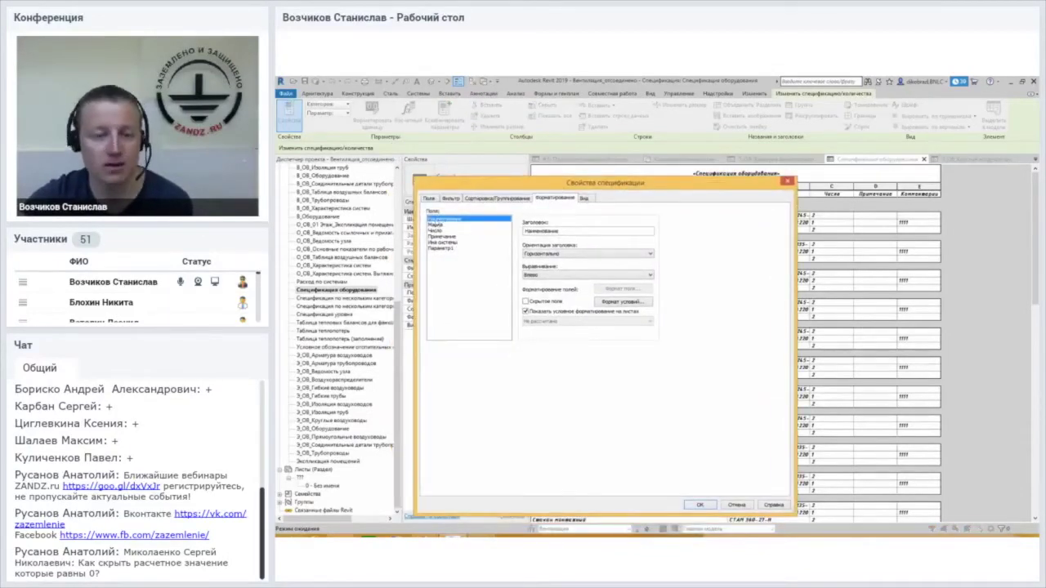
Extend the headings to 'Наименование и технические характеристики' and 'Марка, тип'
double_click(562, 231)
left_click_drag(559, 185, 637, 243)
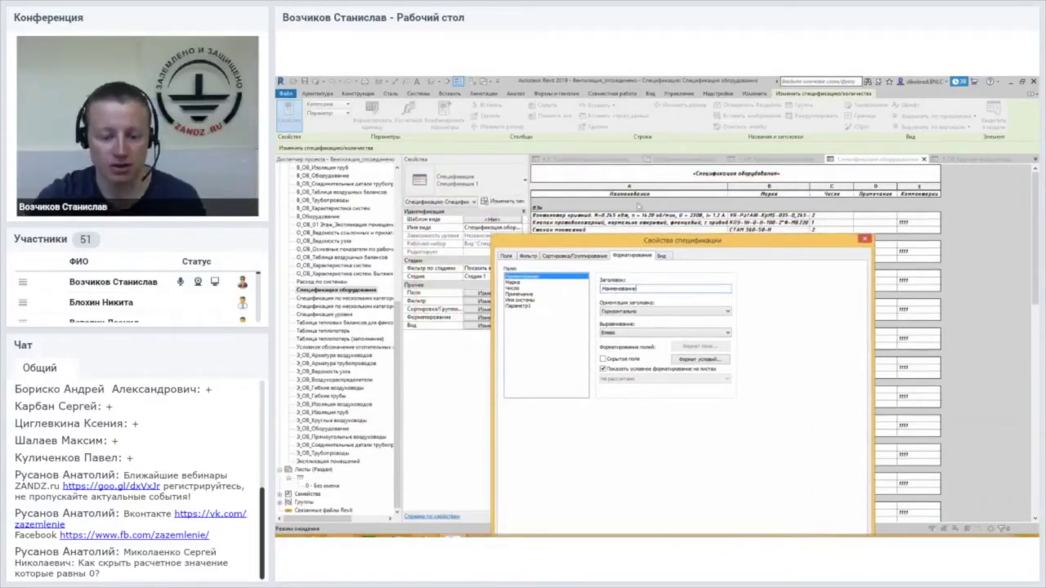
type("и техническая характеристика")
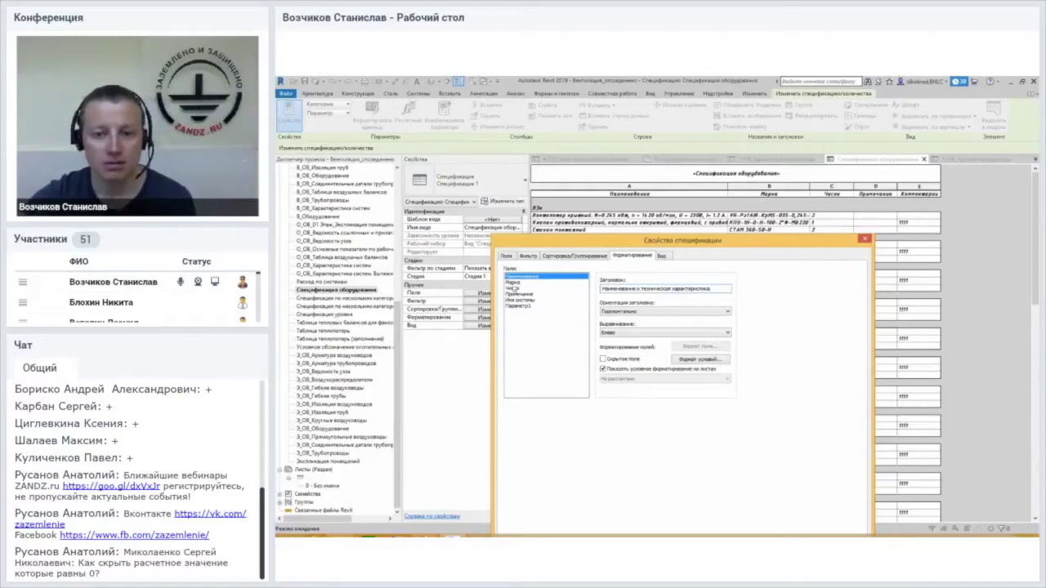
left_click(514, 284)
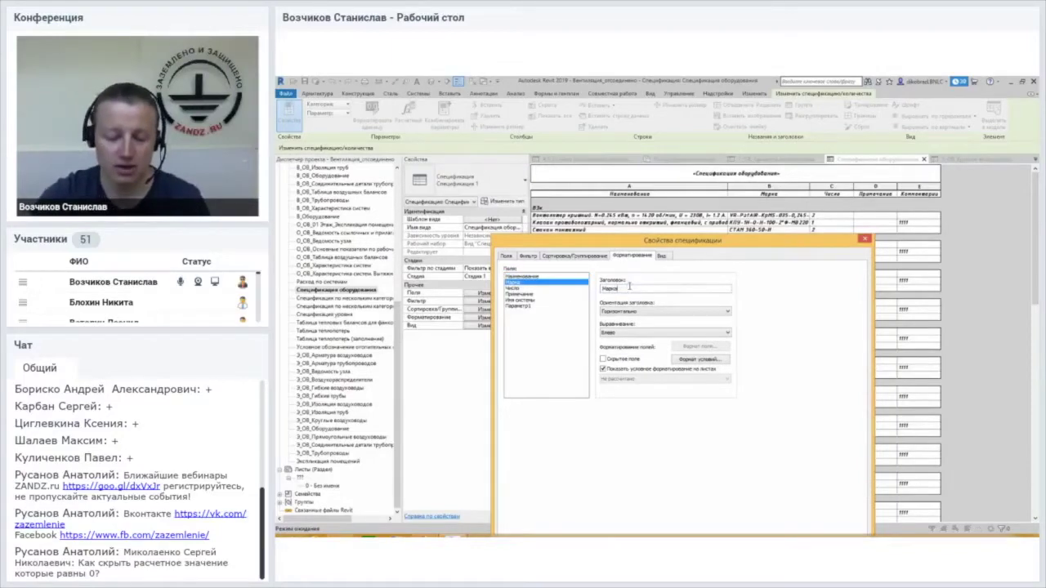
left_click(631, 289)
type(", тип")
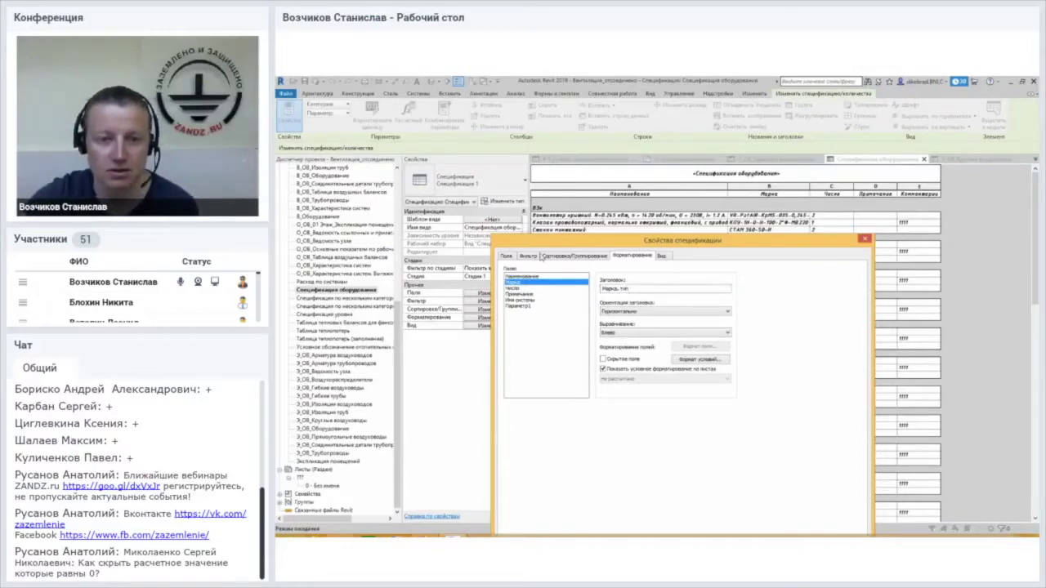
Rename the Число heading to 'Кол-во' and apply the heading changes
left_click_drag(544, 245, 549, 231)
left_click(521, 278)
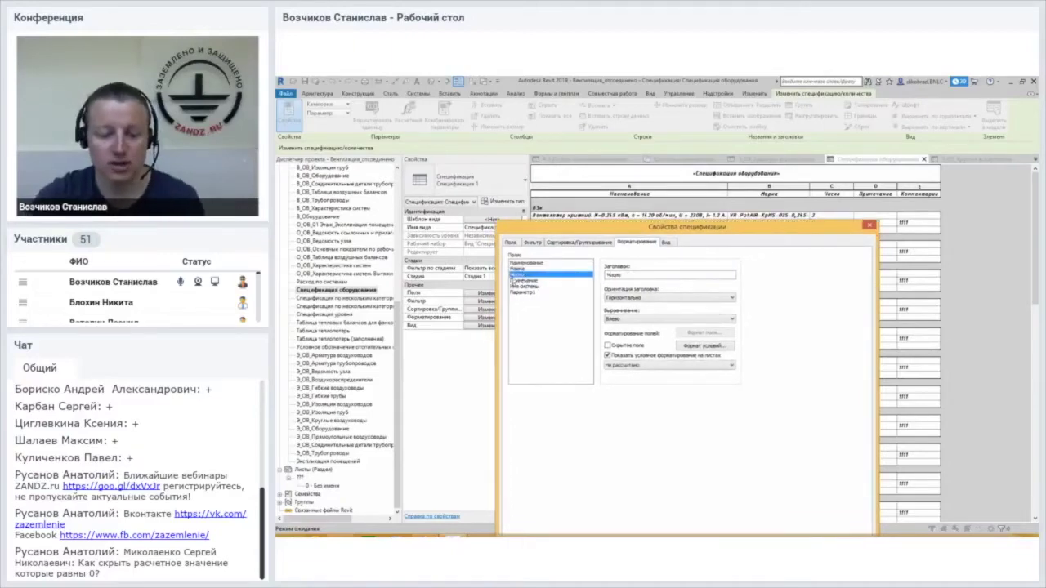
double_click(647, 273)
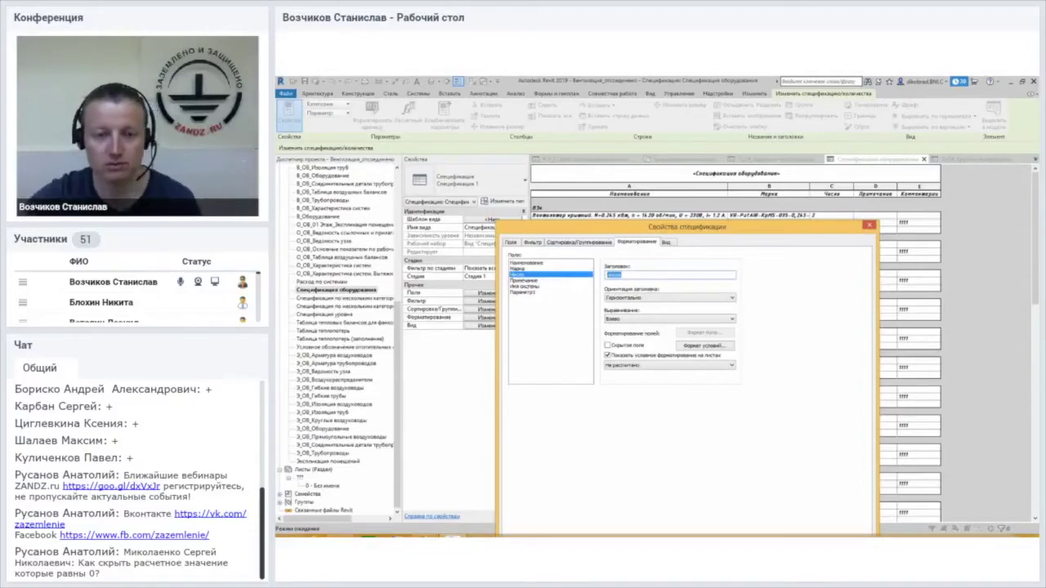
type("Кол-во")
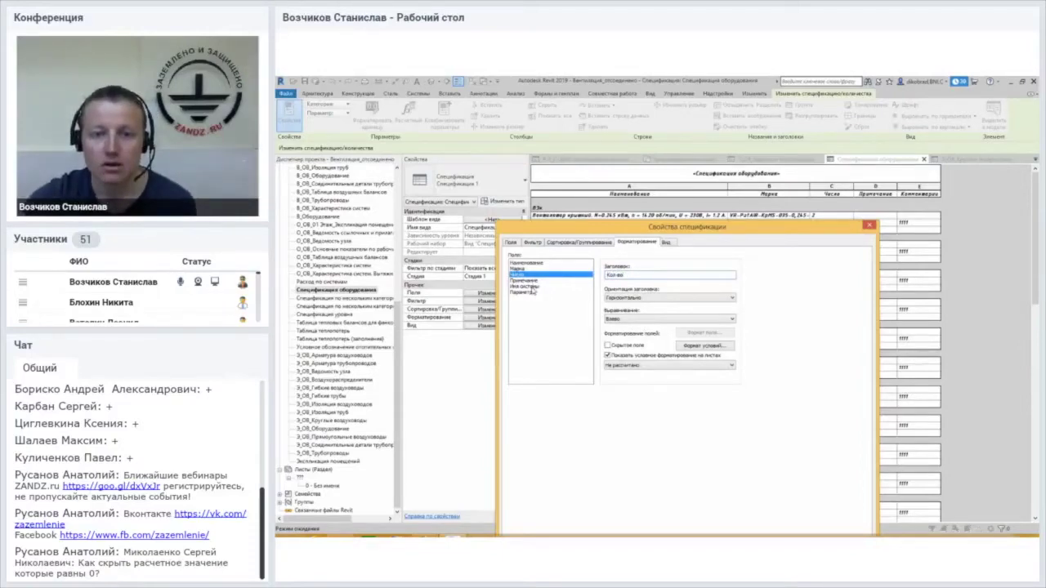
left_click_drag(594, 228, 584, 185)
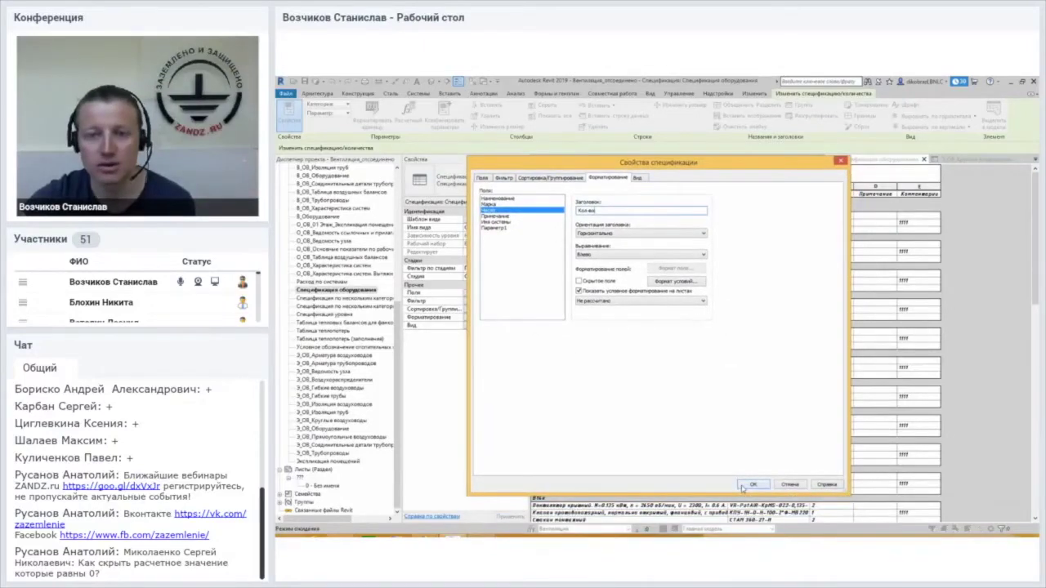
left_click(743, 487)
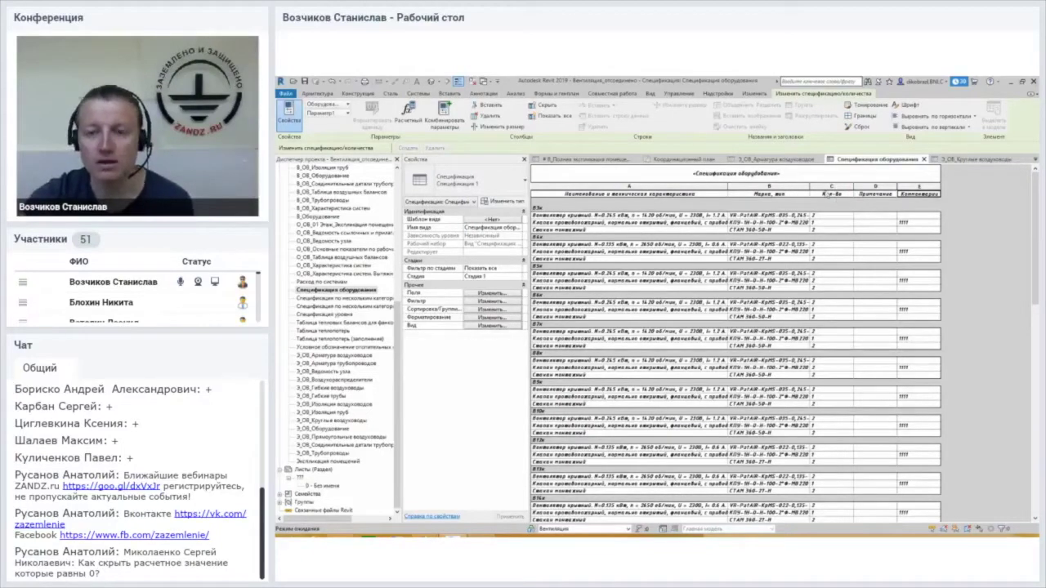
Append '2' to the schedule title, making it 'Спецификация оборудования 2', and select its view
left_click(769, 178)
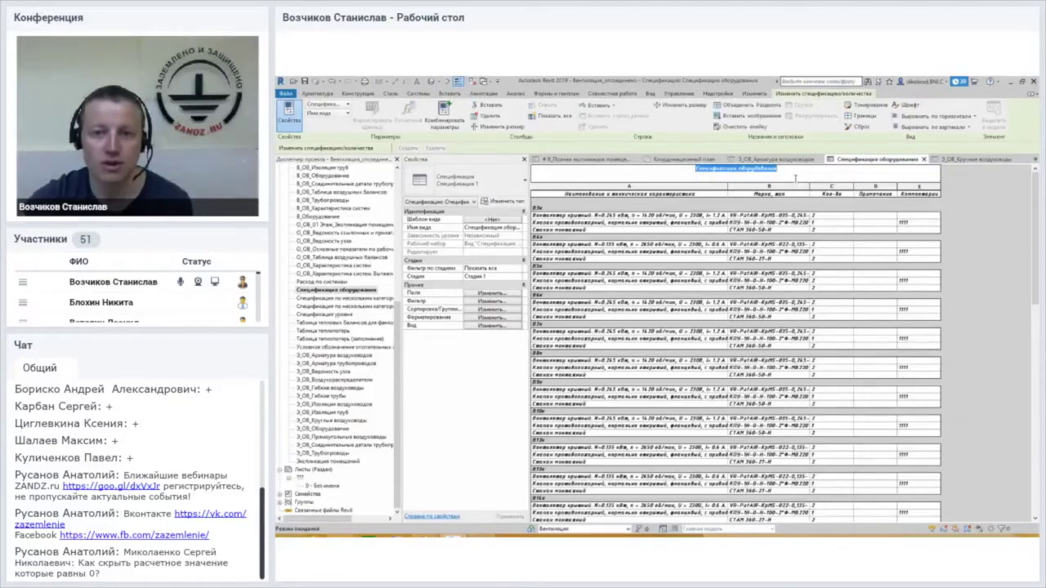
left_click(784, 175)
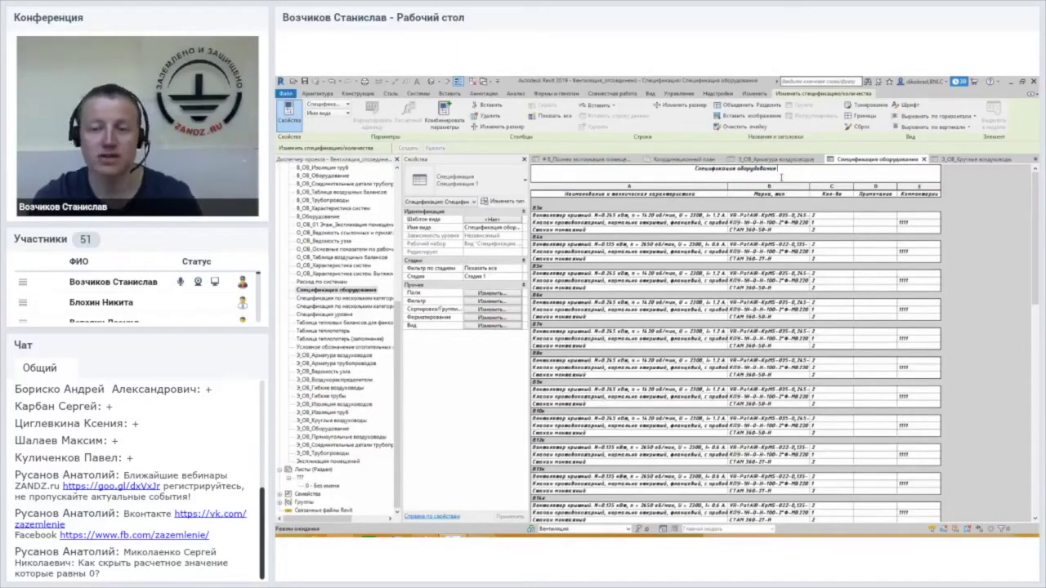
type(" 2")
key("Return")
left_click(368, 291)
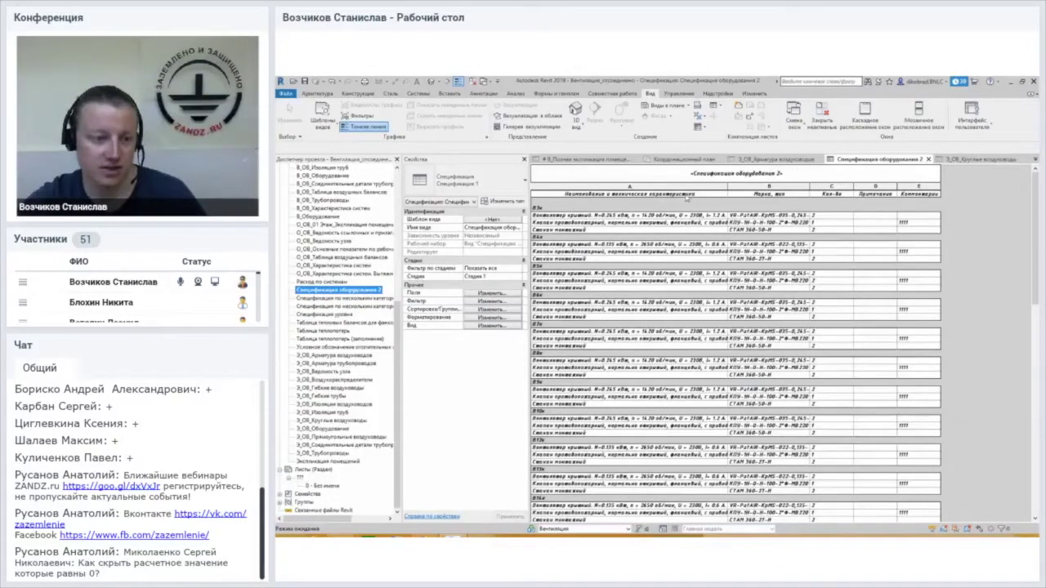
Retype the schedule title as «Спецификация оборудования» in guillemets, dropping the 2
scroll(399, 308, "up", 1)
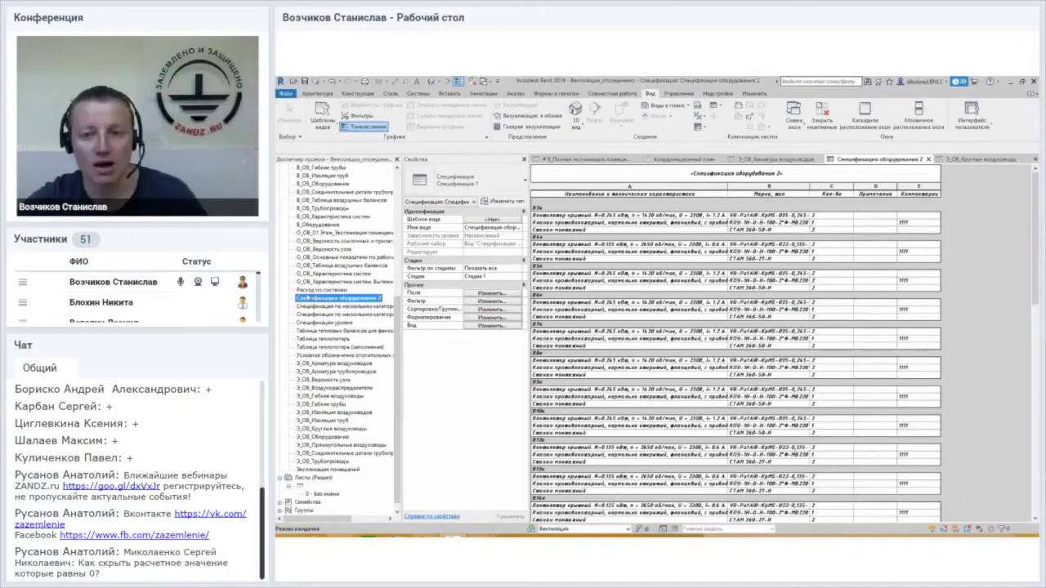
left_click(780, 173)
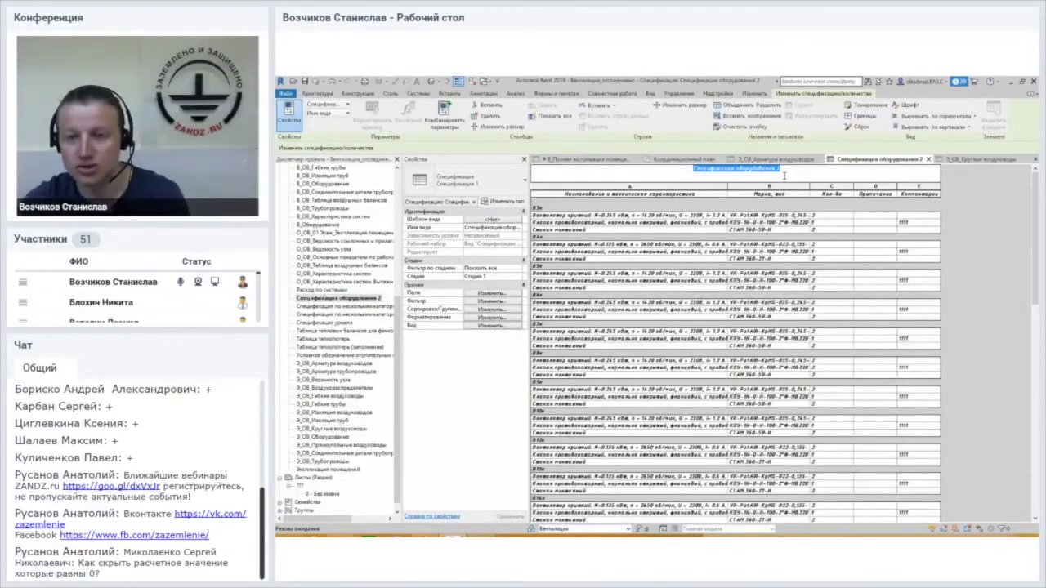
type("«Спецификация оборудования»")
key("Return")
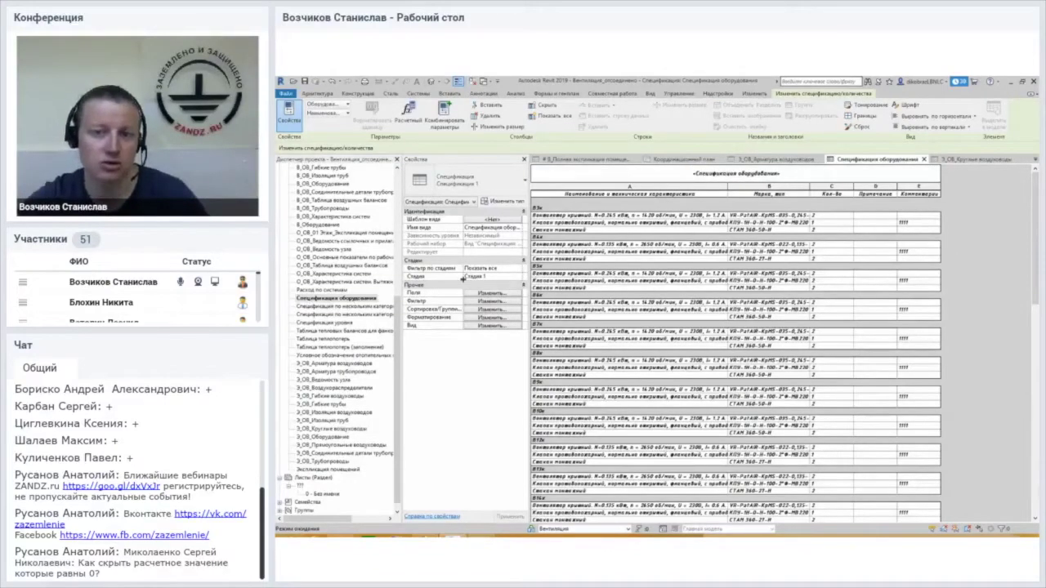
left_click(780, 174)
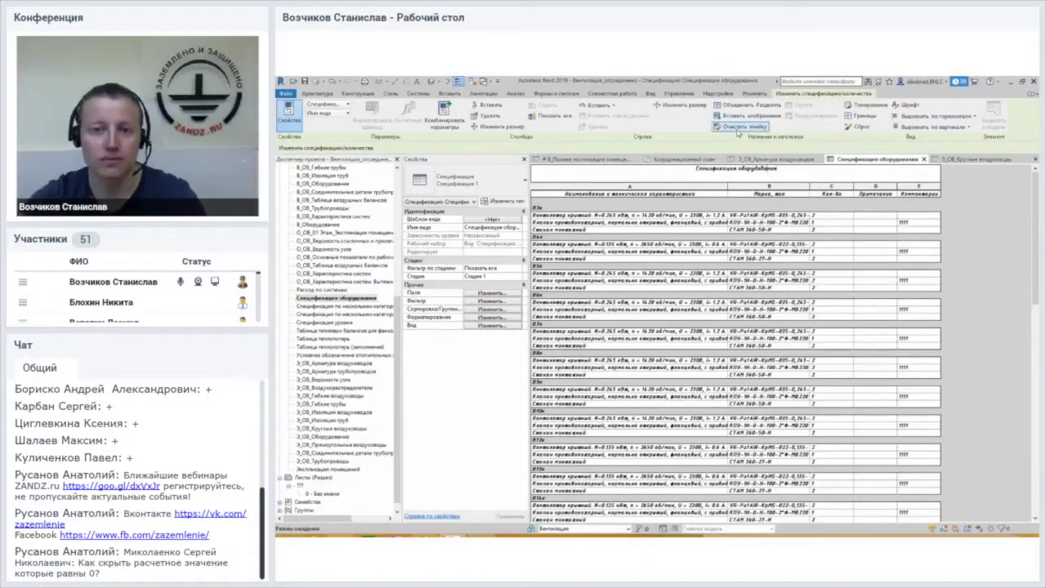
Retitle the schedule 'Ведомость оборудования и изделий' and select it in the Project Browser
left_click(741, 170)
left_click(742, 172)
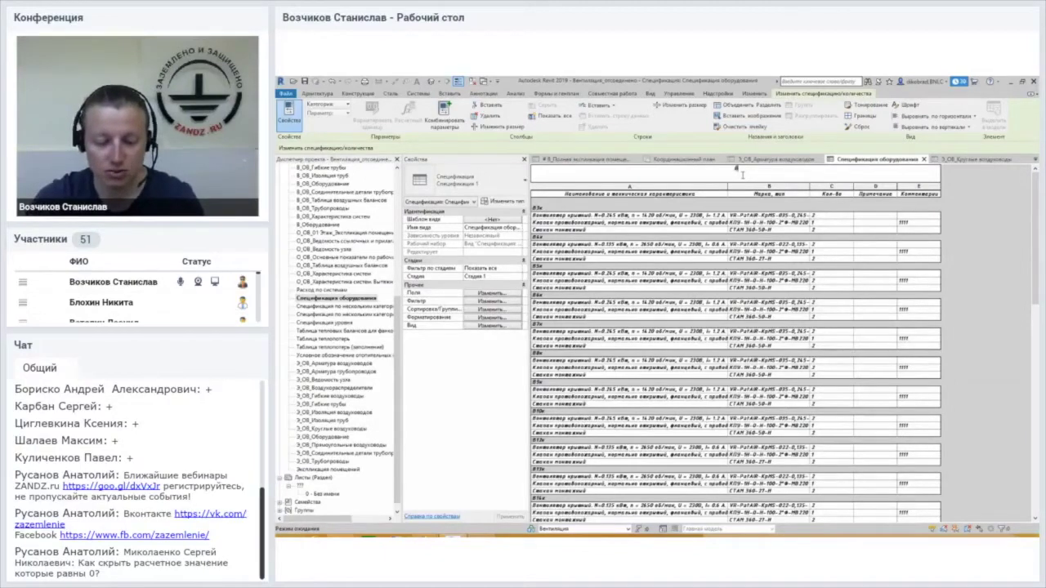
type("мость оборудования")
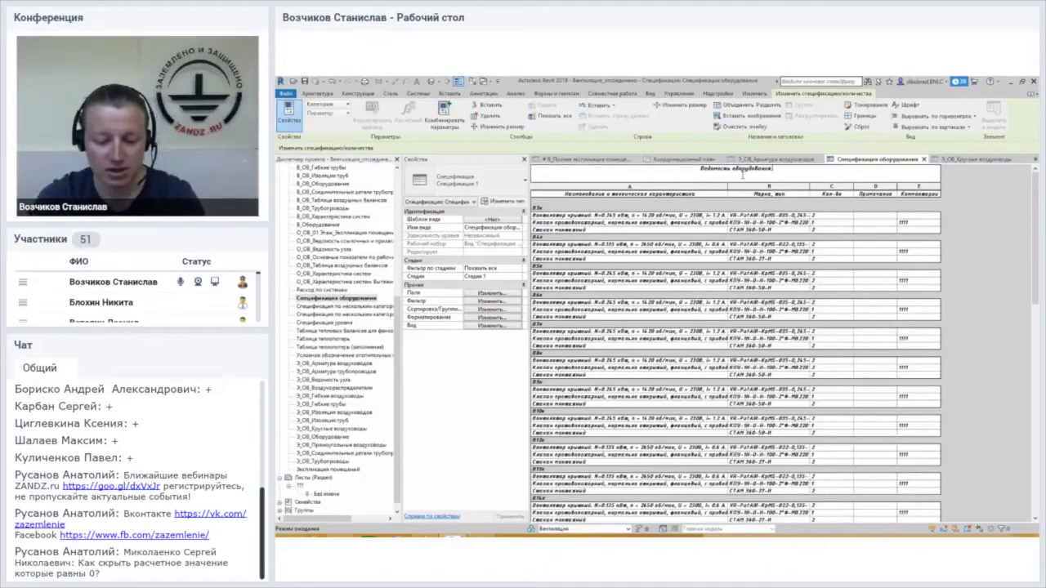
type(" издели")
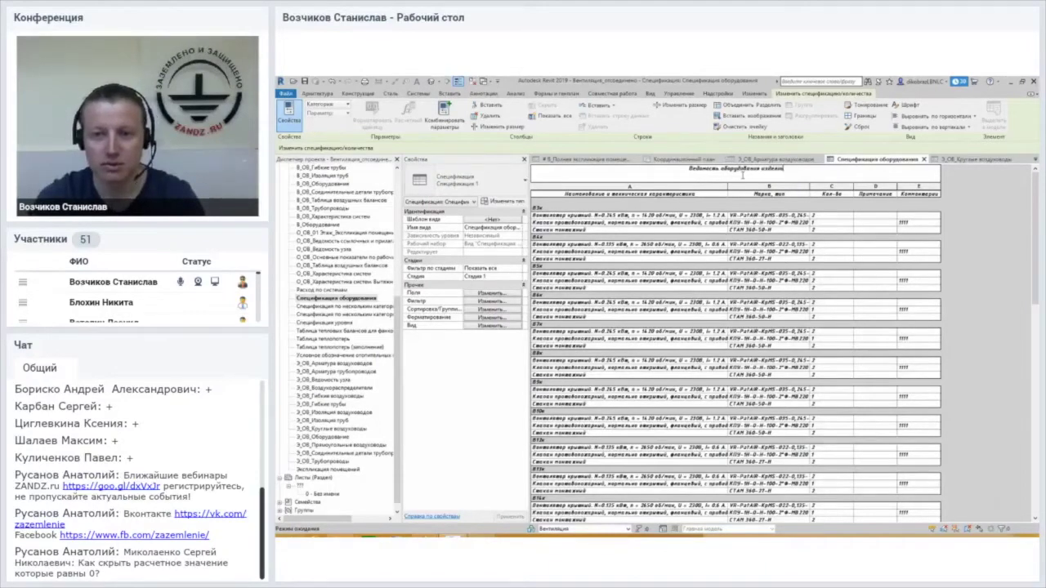
key("BackSpace")
key("BackSpace")
key("BackSpace")
key("BackSpace")
key("BackSpace")
key("BackSpace")
type("изделий")
key("Return")
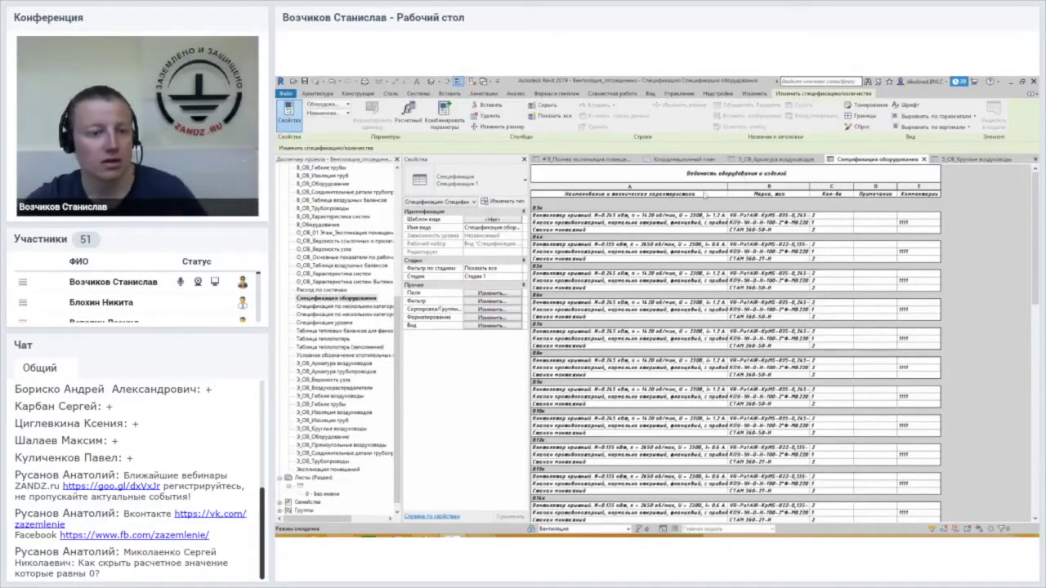
left_click(327, 299)
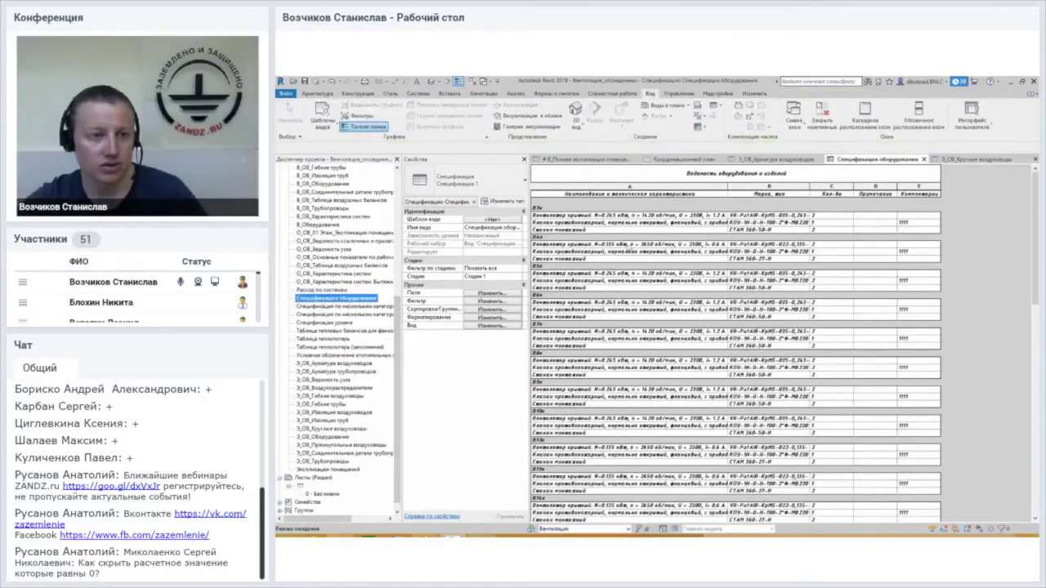
Leave the schedule's view name unchanged and select the entire Кол-во column
left_click(335, 299)
left_click(742, 178)
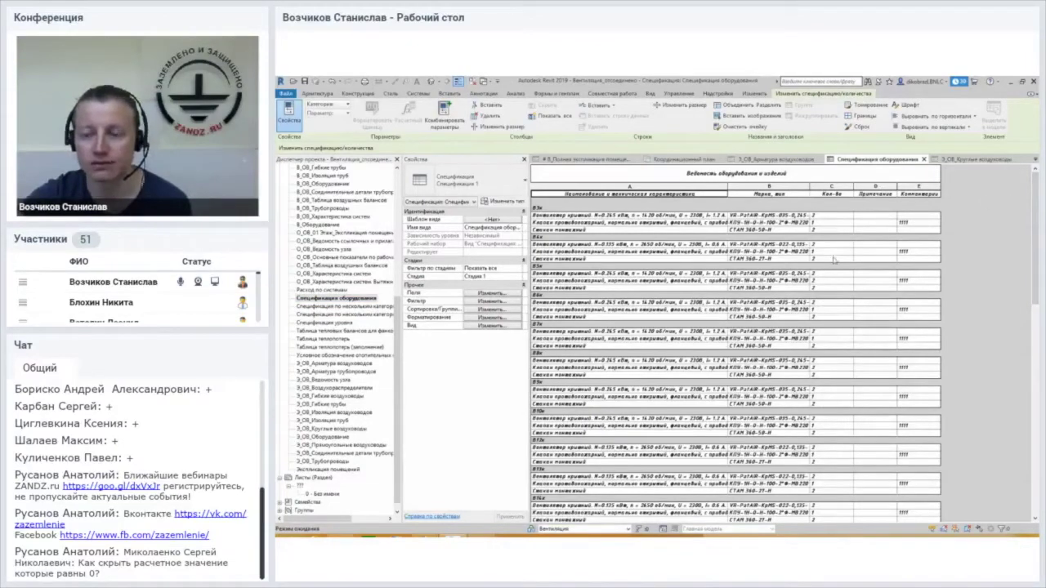
mouse_move(1035, 237)
left_mouse_down()
mouse_move(1035, 450)
mouse_move(1034, 184)
left_mouse_up()
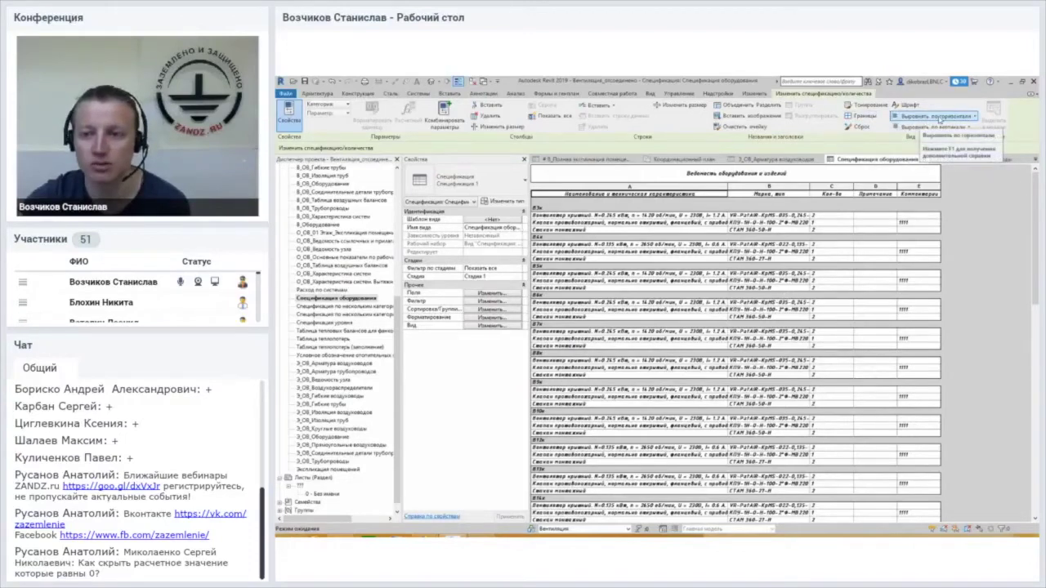
left_click(833, 187)
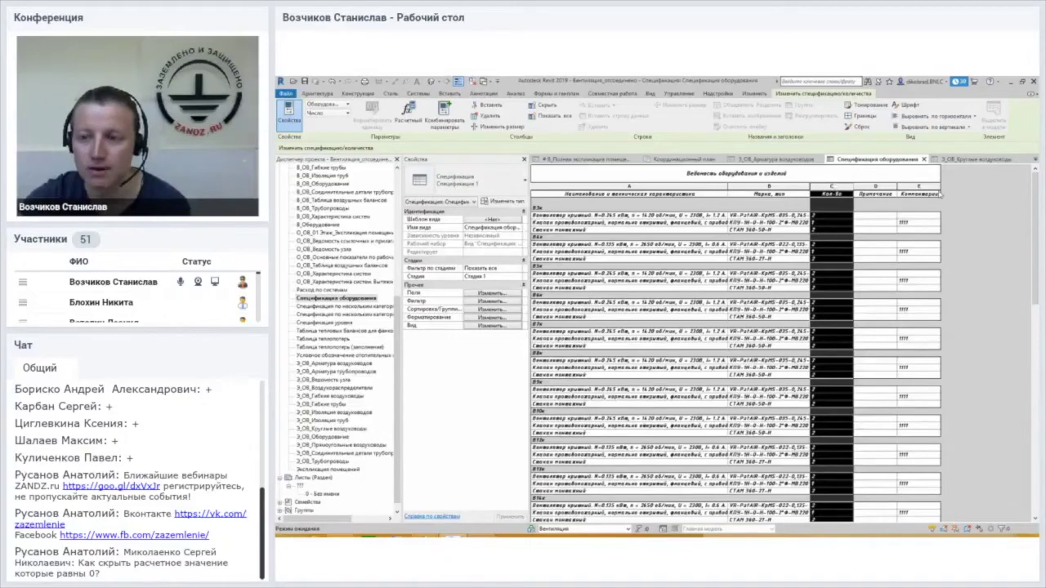
Centre the Кол-во column values horizontally and open that column's font settings
scroll(1036, 237, "down", 5)
scroll(1036, 237, "up", 5)
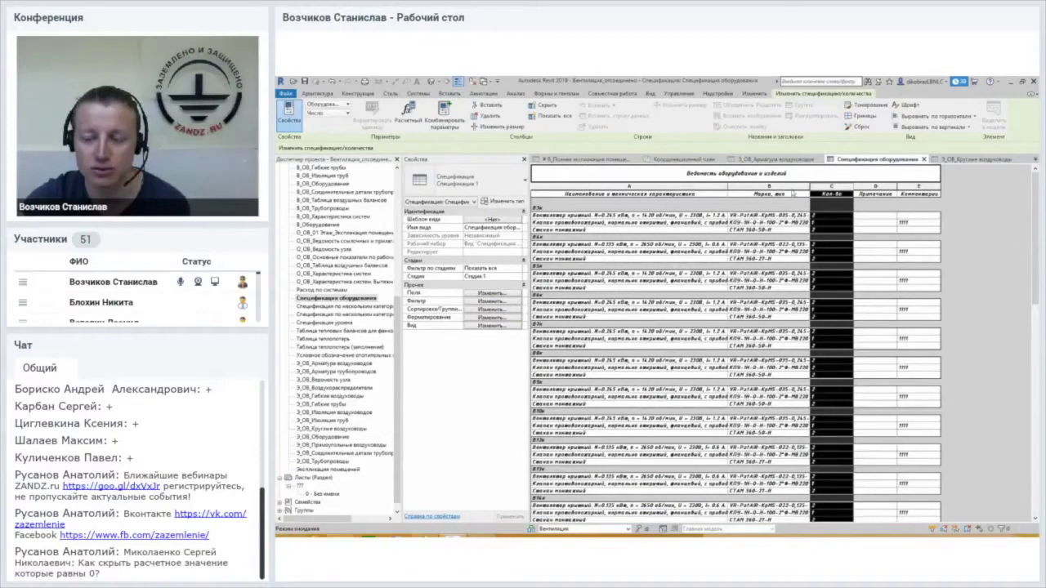
left_click(792, 193)
left_click(842, 187)
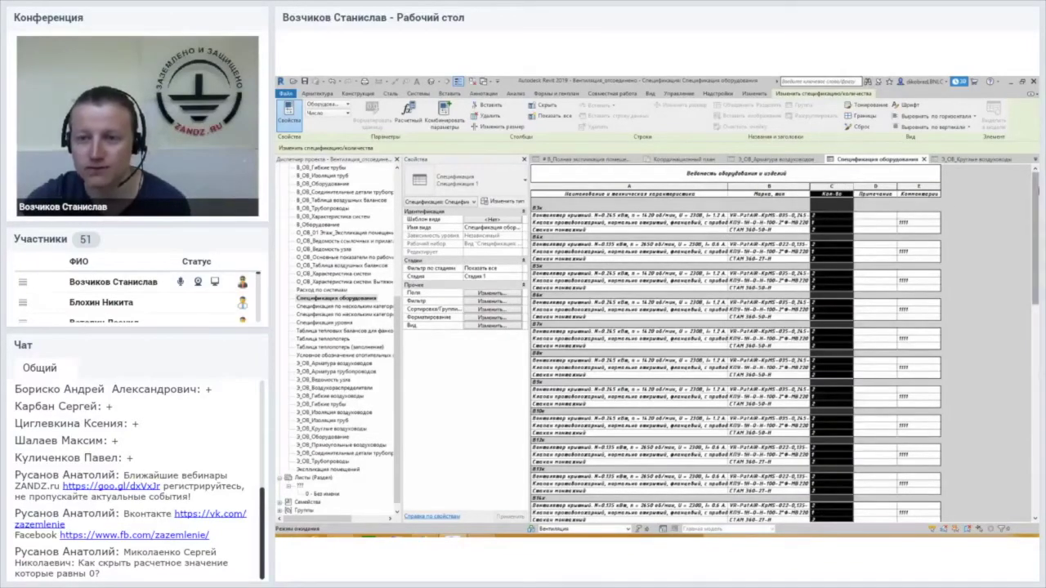
scroll(832, 214, "down", 5)
scroll(867, 196, "up", 3)
scroll(907, 172, "up", 2)
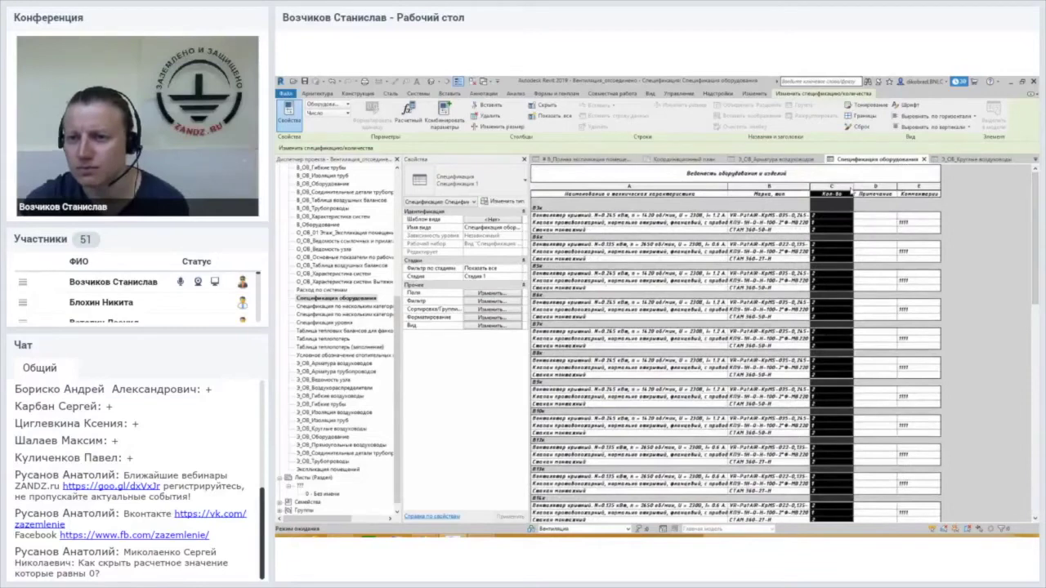
right_click(963, 119)
left_click(973, 120)
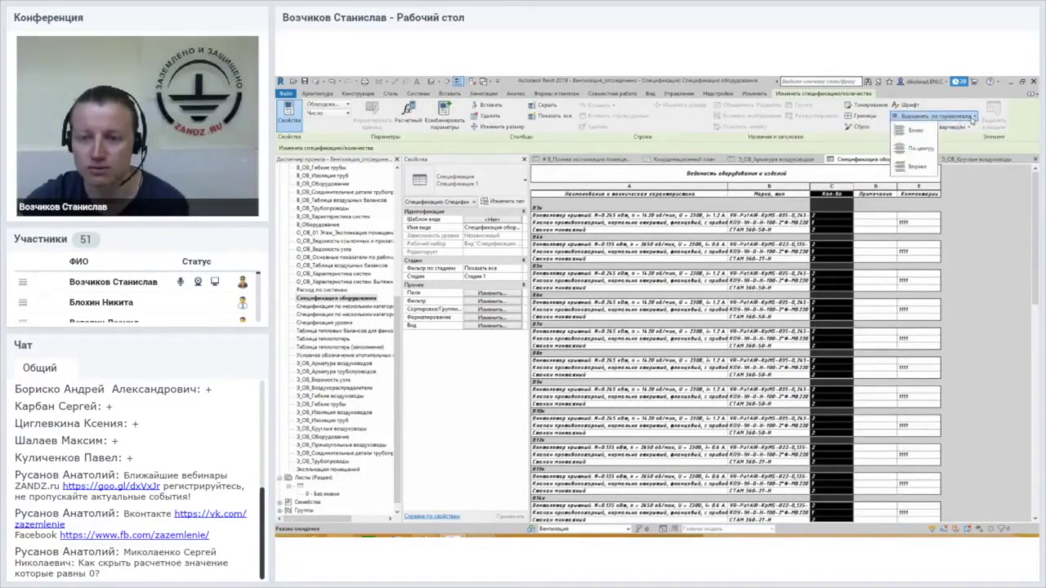
left_click(911, 147)
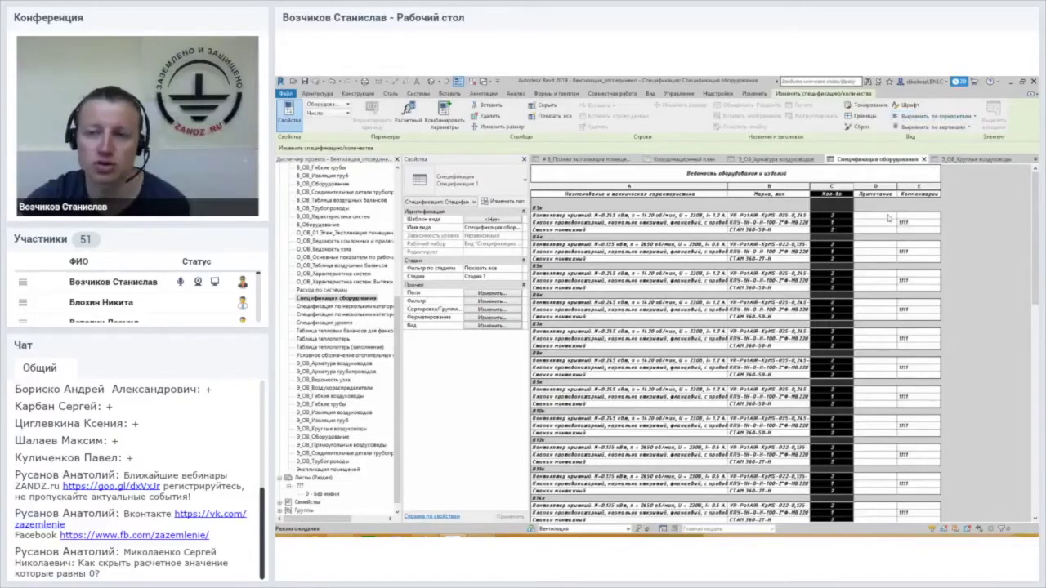
left_click(905, 104)
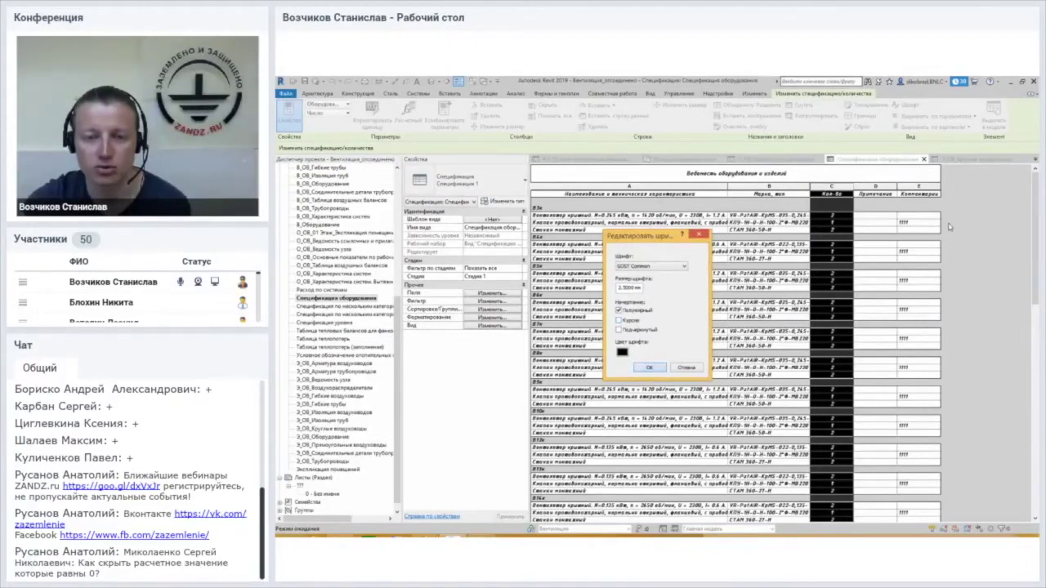
Confirm the Кол-во font, select the Примечание and Марка, тип columns, and open Appearance properties
left_click(648, 368)
left_click(871, 217)
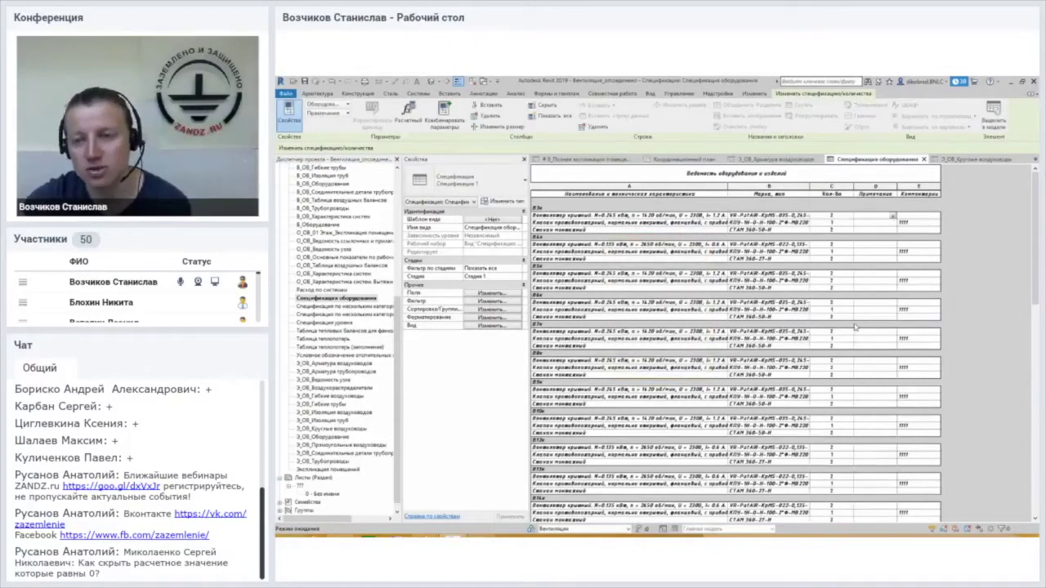
left_click(876, 187)
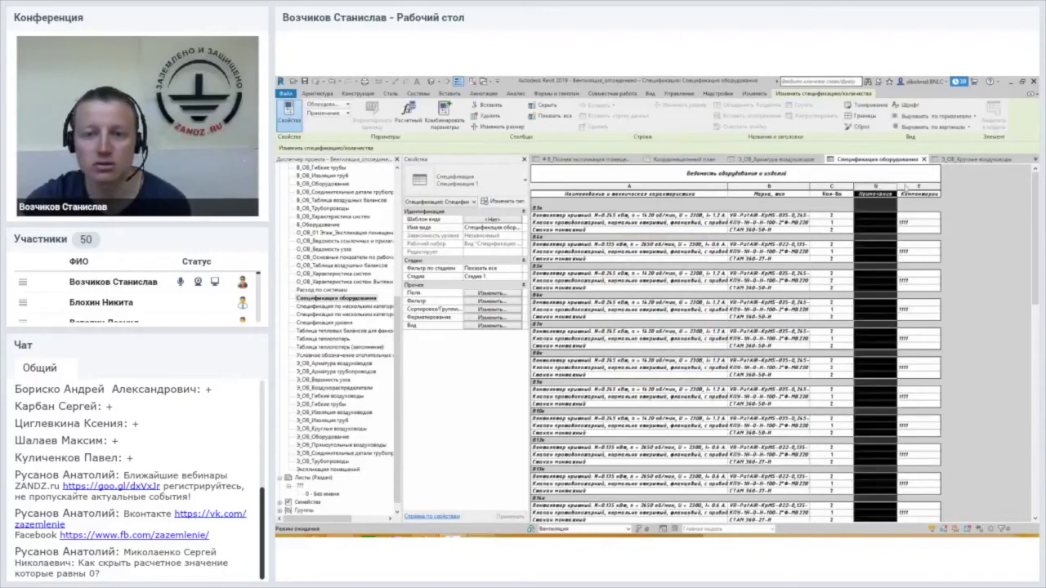
left_click(769, 193)
left_click_drag(744, 193, 740, 194)
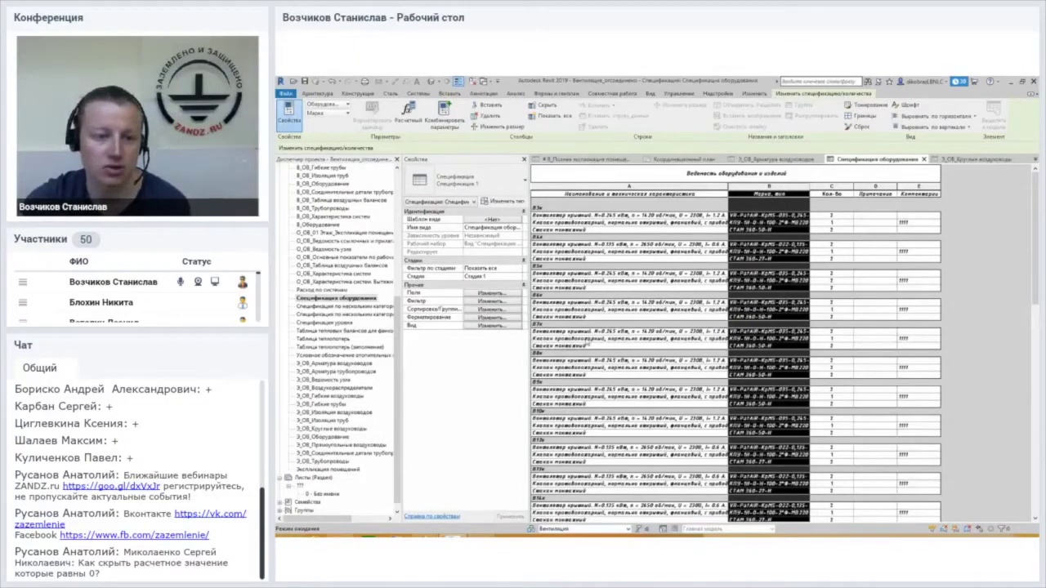
left_click(488, 326)
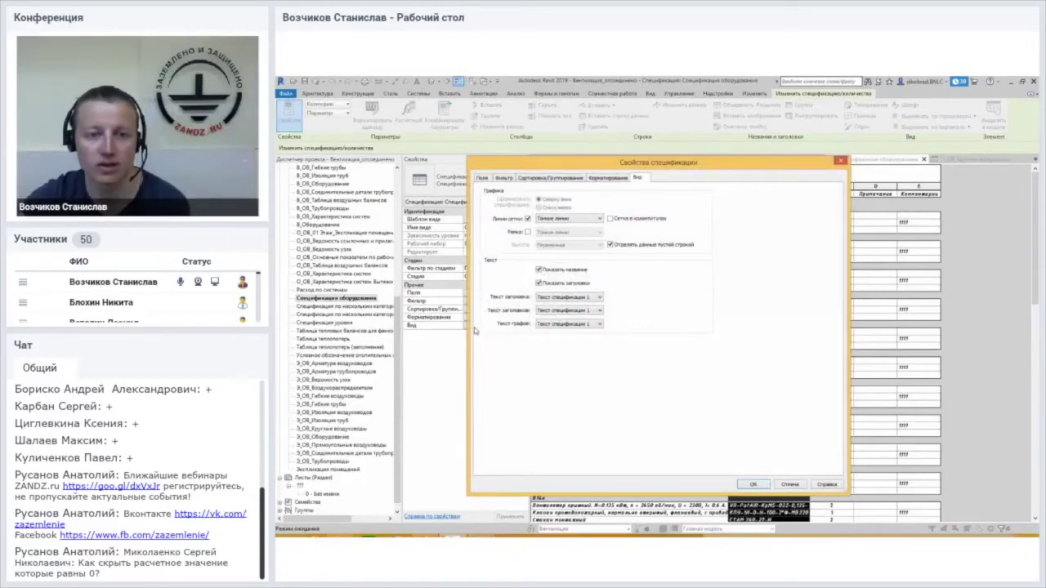
Set the schedule title text to ADSK_Основной текст_5 and body text to ADSK_Основной текст_2.5
left_click_drag(558, 167, 437, 168)
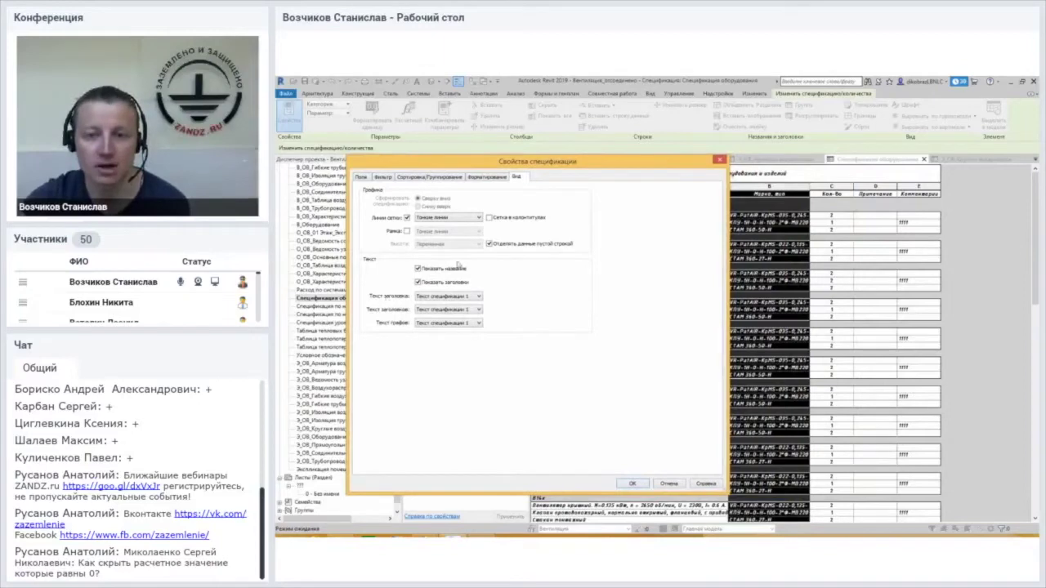
mouse_move(539, 166)
left_mouse_down()
mouse_move(544, 231)
mouse_move(572, 250)
left_mouse_up()
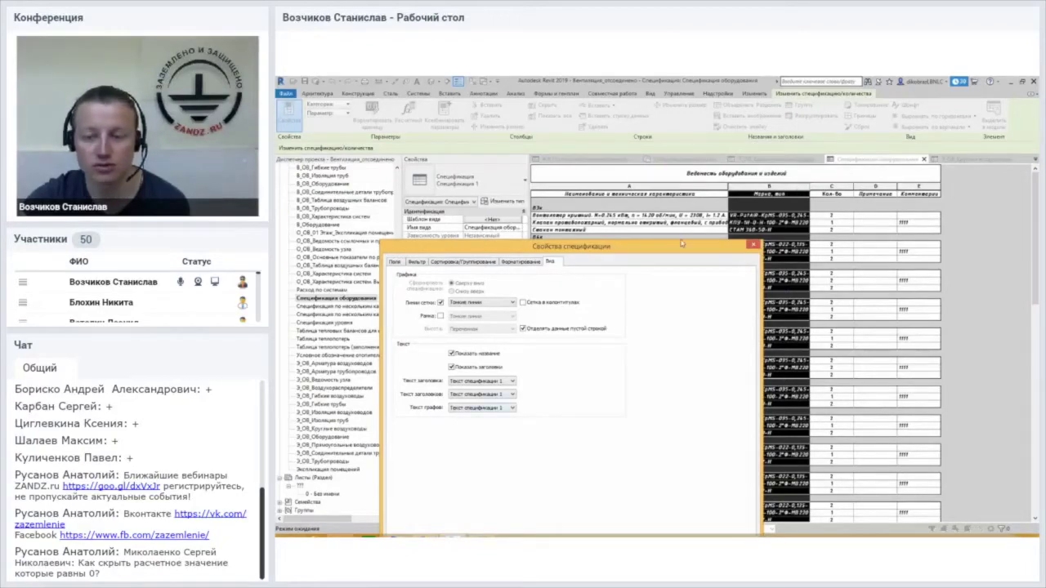
left_click_drag(682, 243, 589, 319)
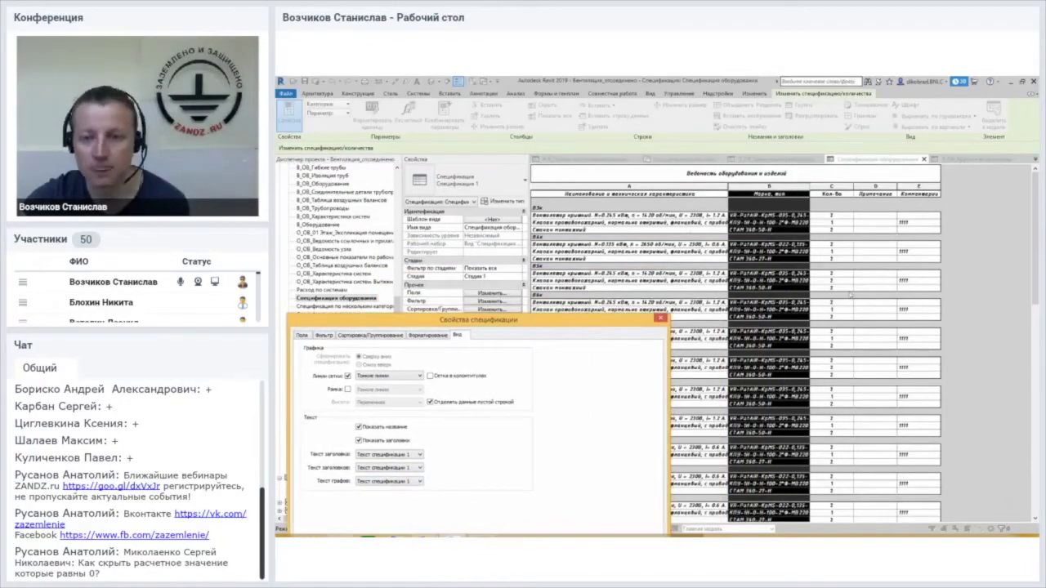
mouse_move(599, 320)
left_mouse_down()
mouse_move(587, 213)
mouse_move(710, 193)
left_mouse_up()
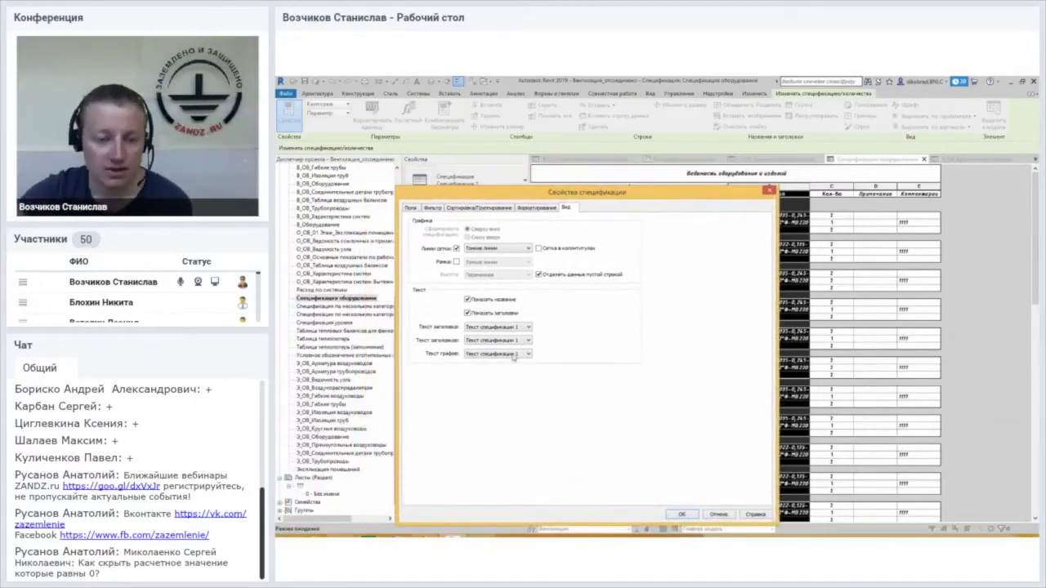
left_click(515, 354)
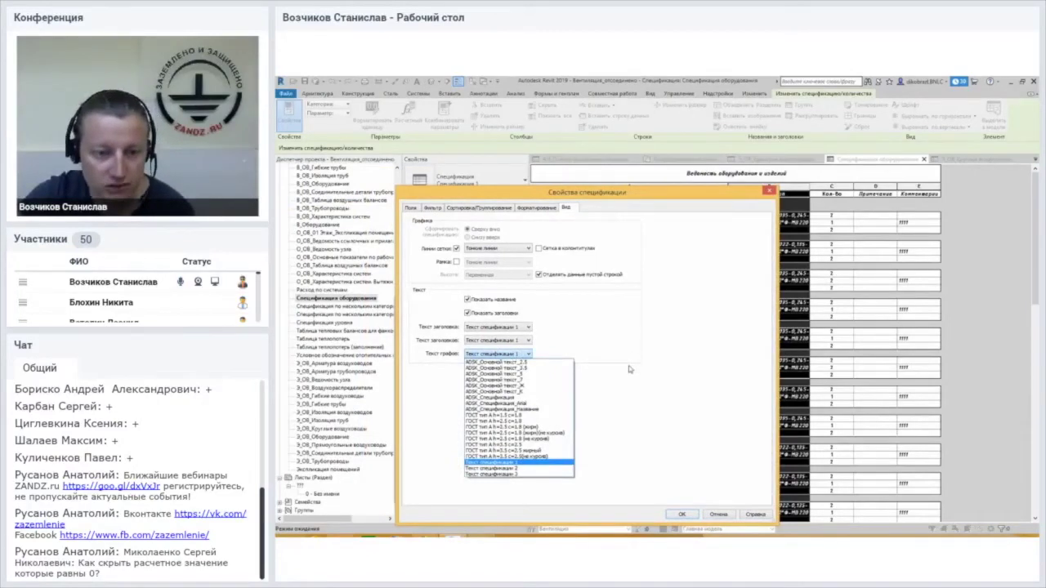
left_click(497, 327)
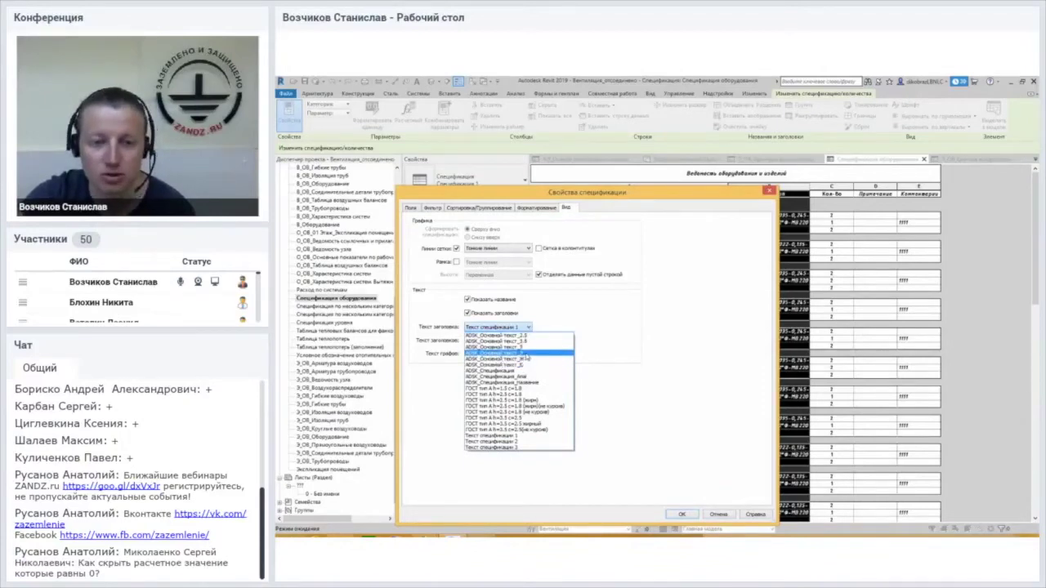
left_click(526, 349)
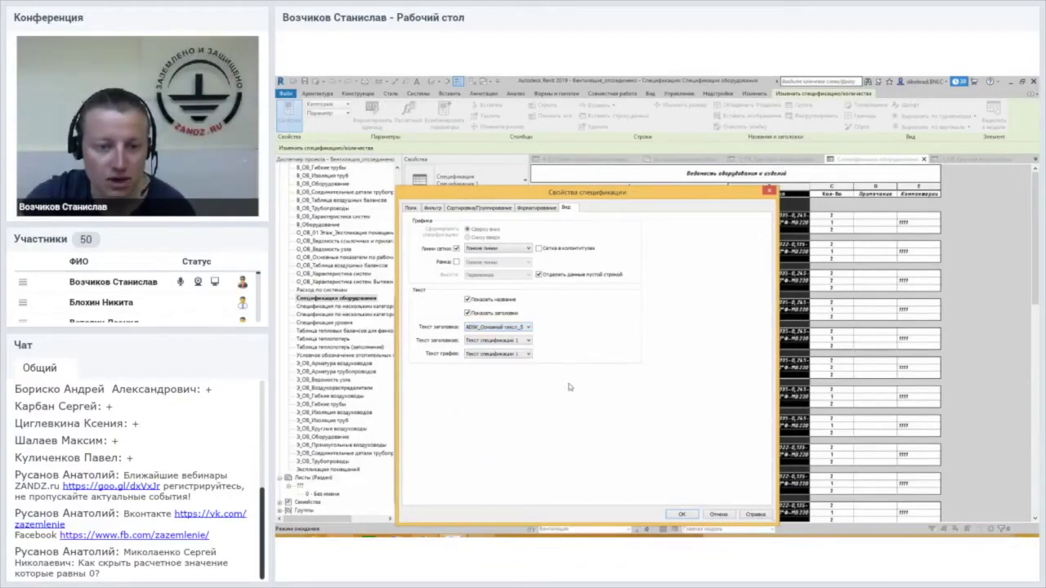
left_click(514, 341)
left_click(515, 341)
left_click(520, 354)
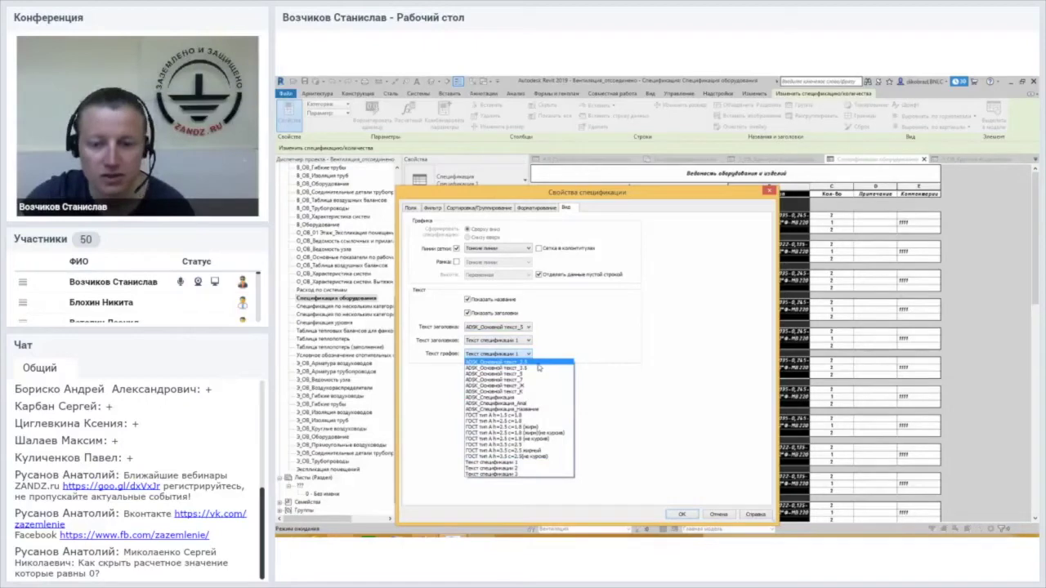
left_click(528, 366)
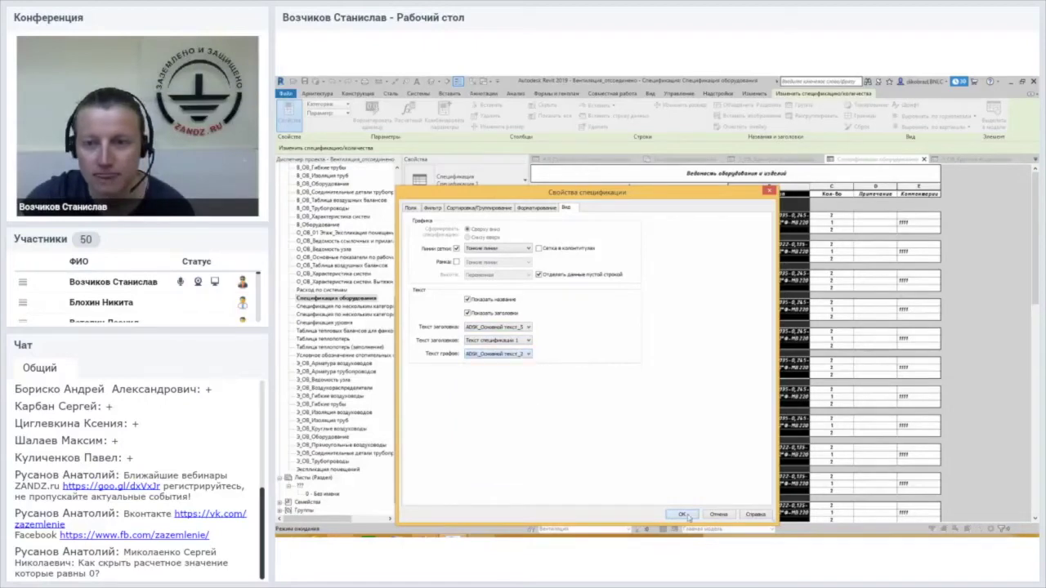
left_click(684, 515)
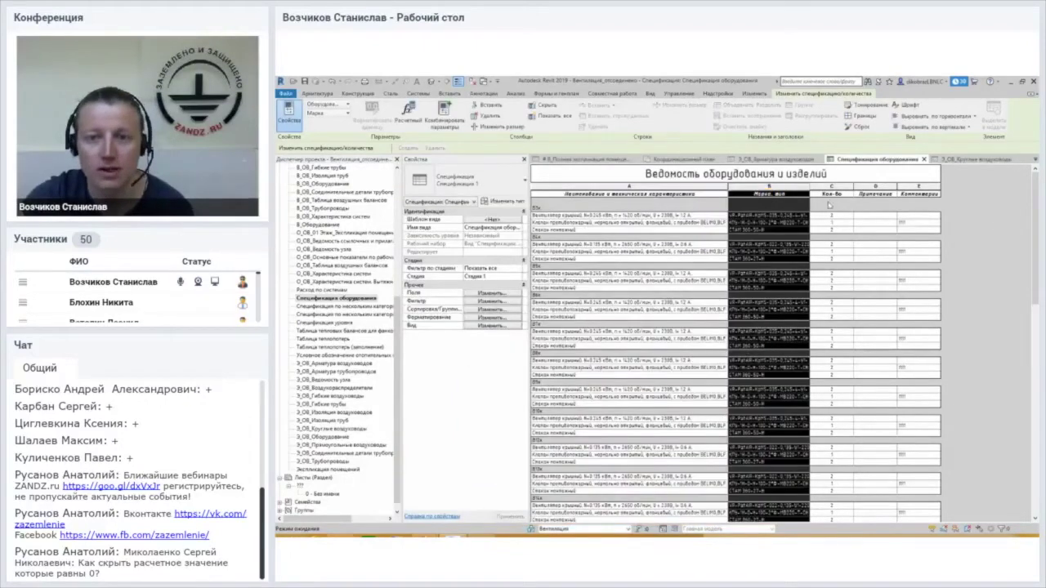
left_click(659, 173)
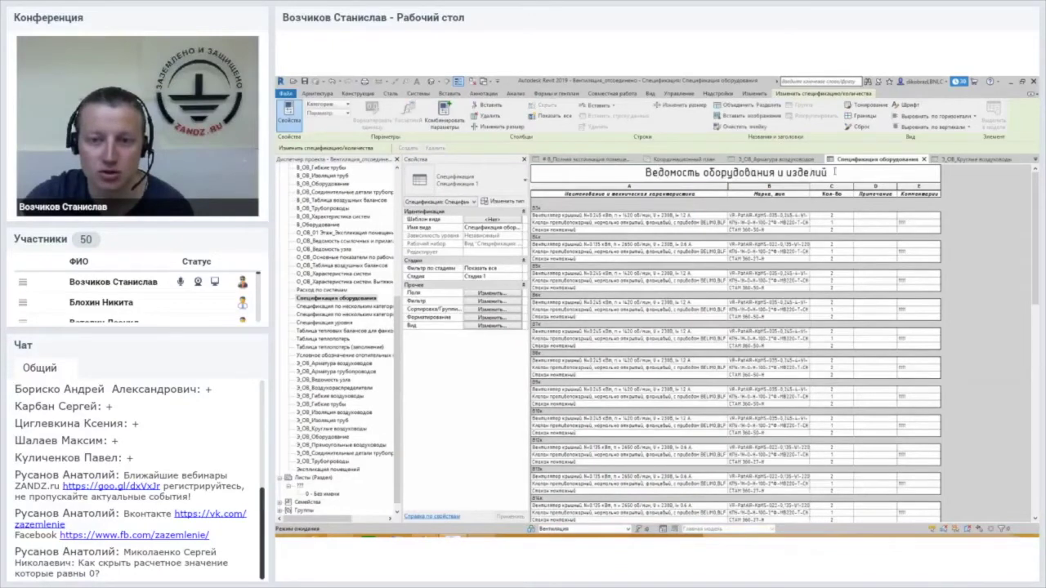
left_click_drag(836, 170, 600, 175)
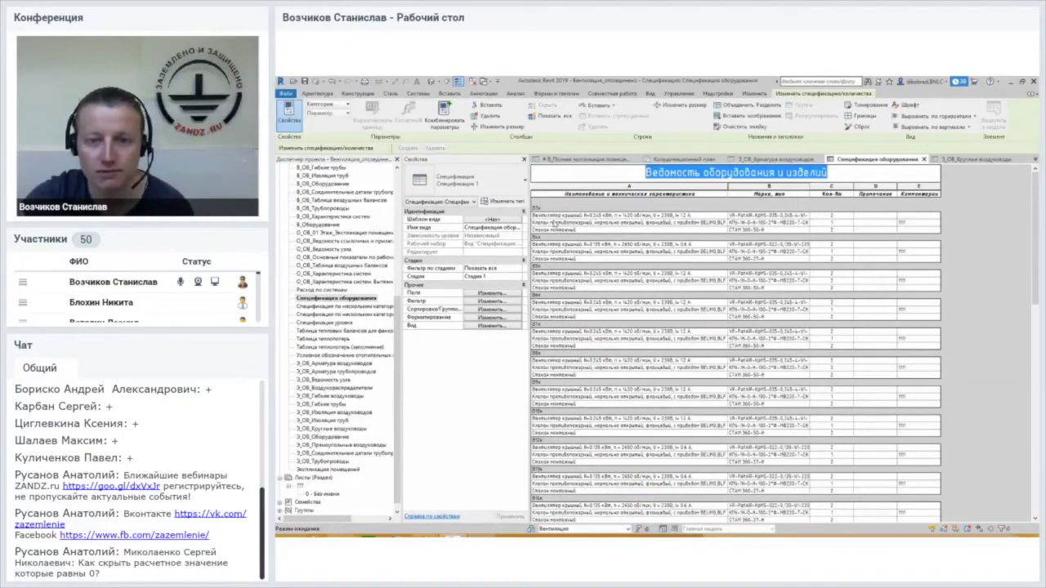
left_click(724, 217)
left_click(658, 233)
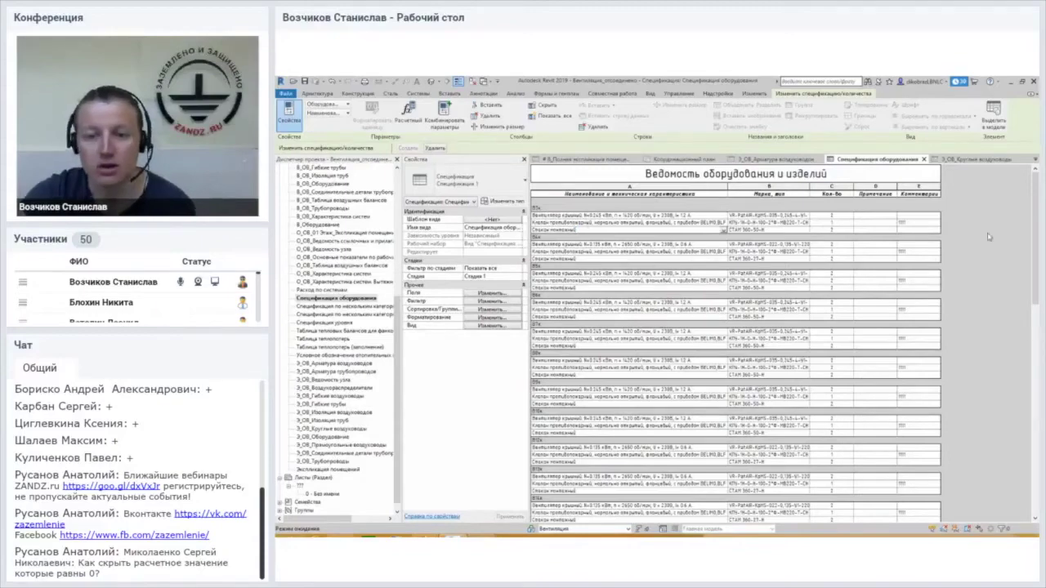
mouse_move(1035, 193)
left_mouse_down()
mouse_move(1034, 360)
mouse_move(1034, 187)
left_mouse_up()
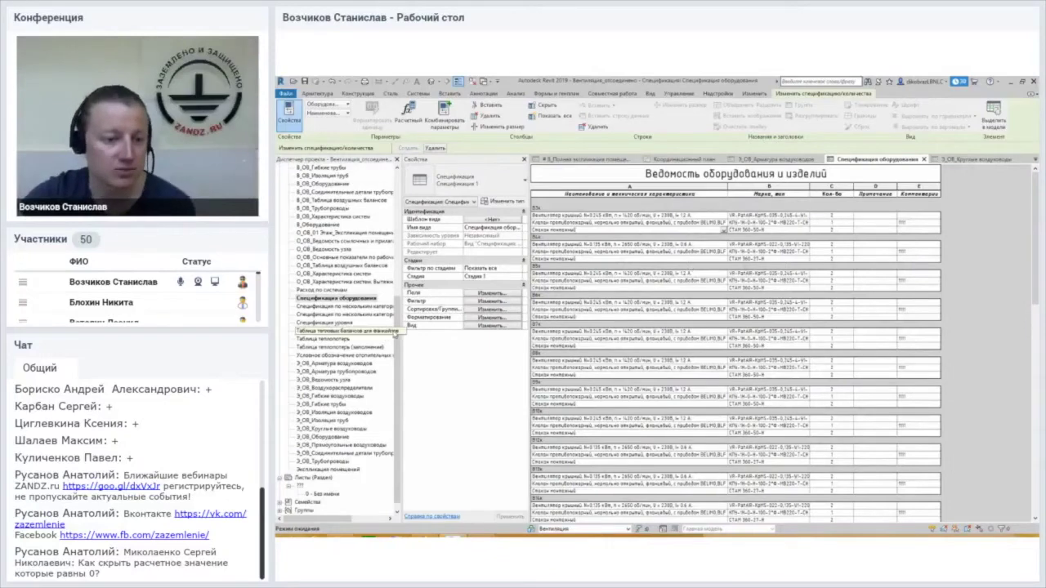
left_click_drag(402, 381, 401, 388)
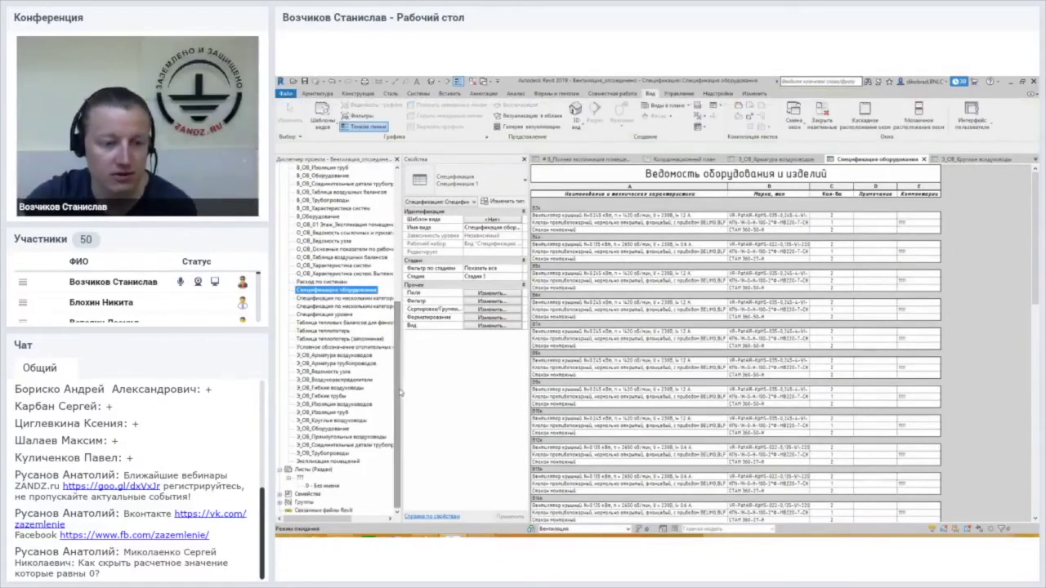
left_click(325, 486)
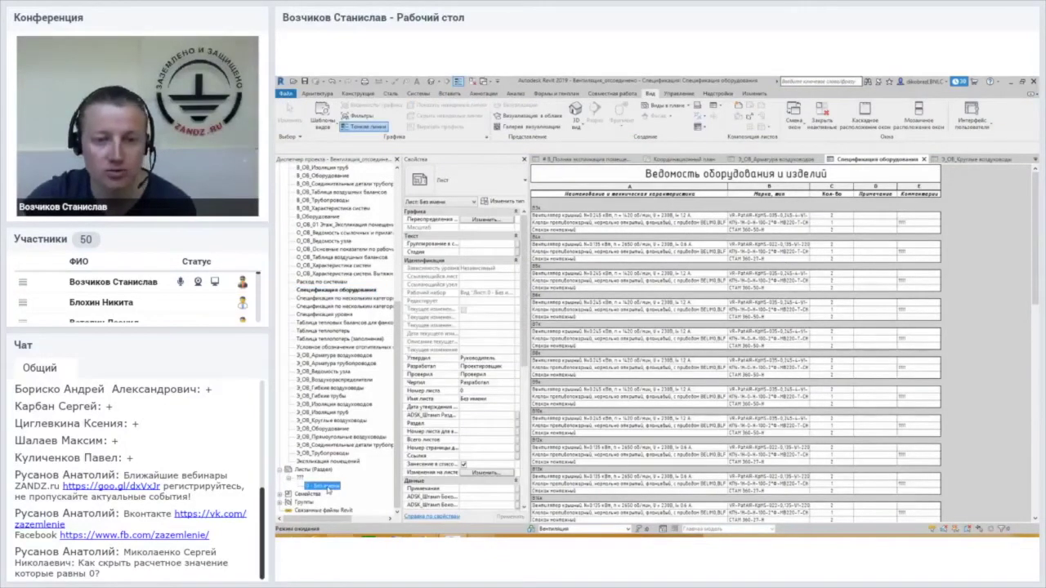
Open sheet 0 - Без имени and look over its empty title block
double_click(325, 487)
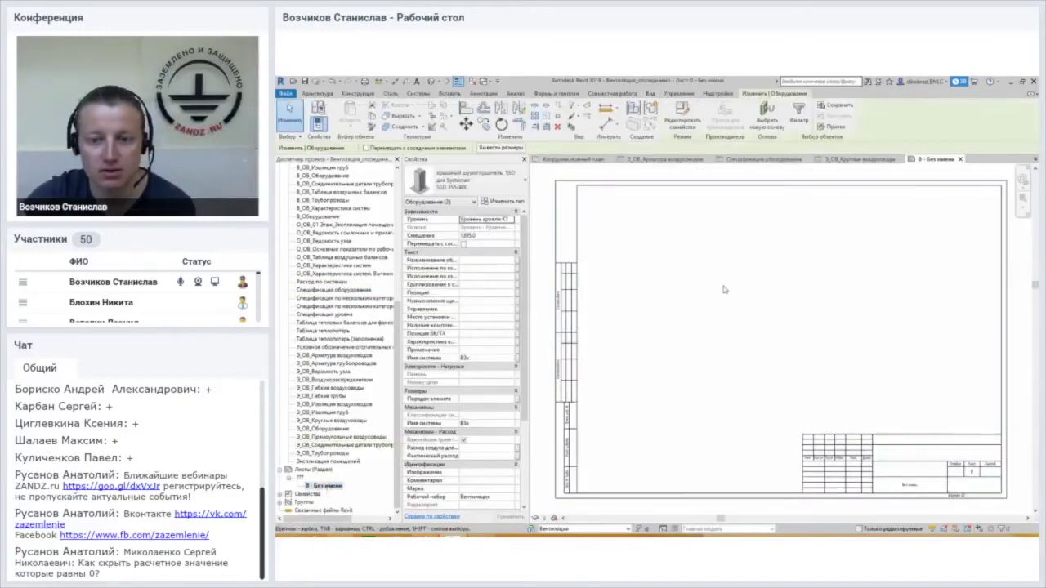
scroll(687, 311, "down", 2)
scroll(694, 310, "up", 2)
scroll(708, 310, "down", 2)
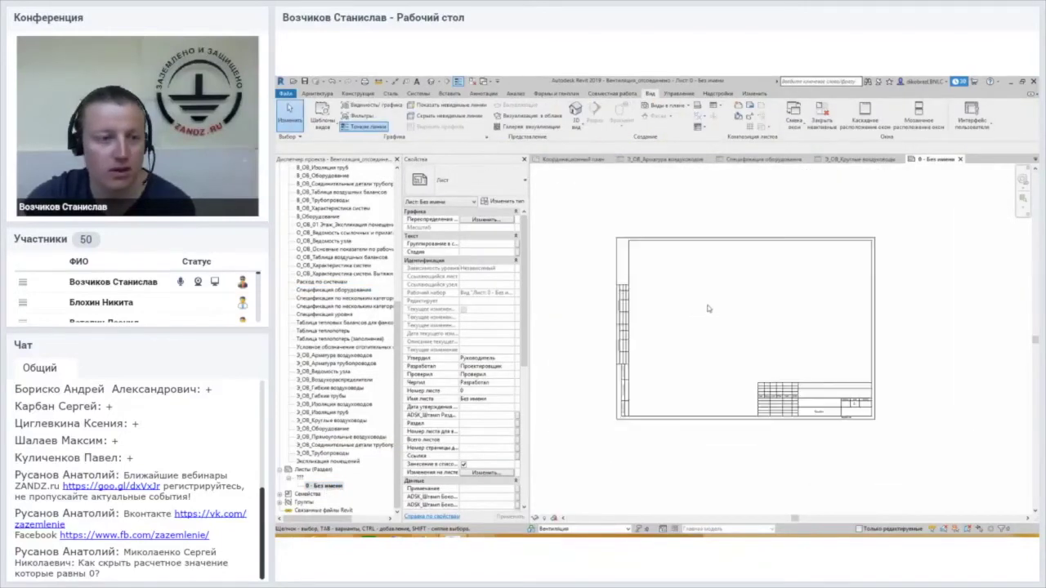
scroll(768, 413, "up", 2)
scroll(663, 373, "down", 1)
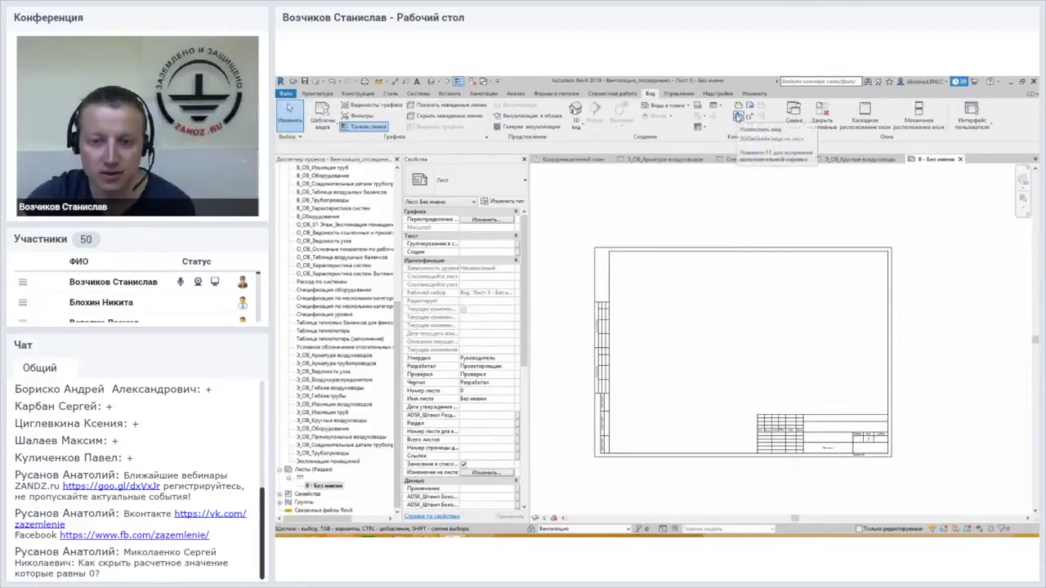
Browse the Place View list without placing anything, then select Спецификация оборудования in the Project Browser
left_click(740, 251)
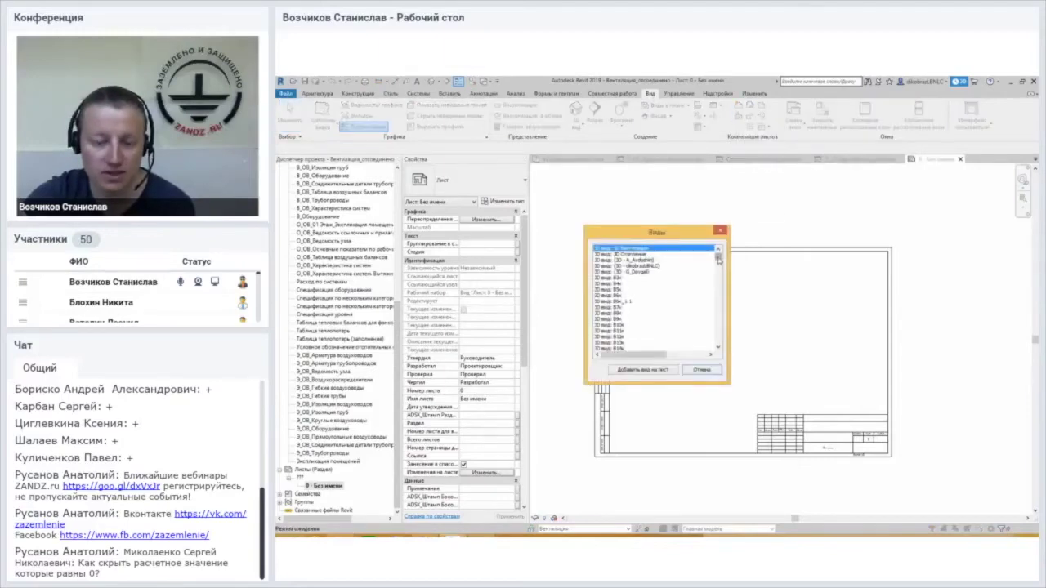
left_click_drag(718, 260, 725, 355)
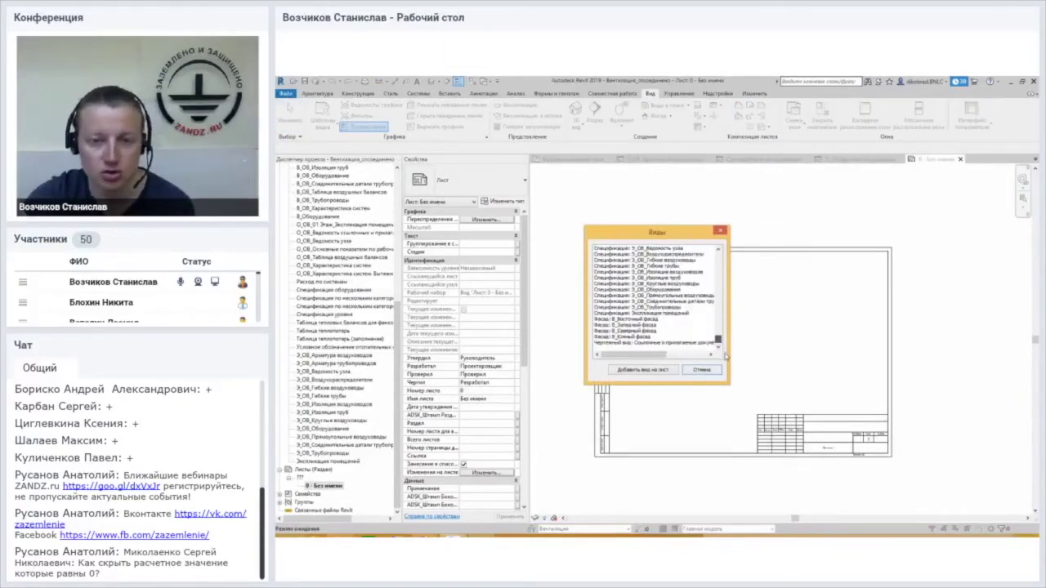
scroll(680, 318, "up", 8)
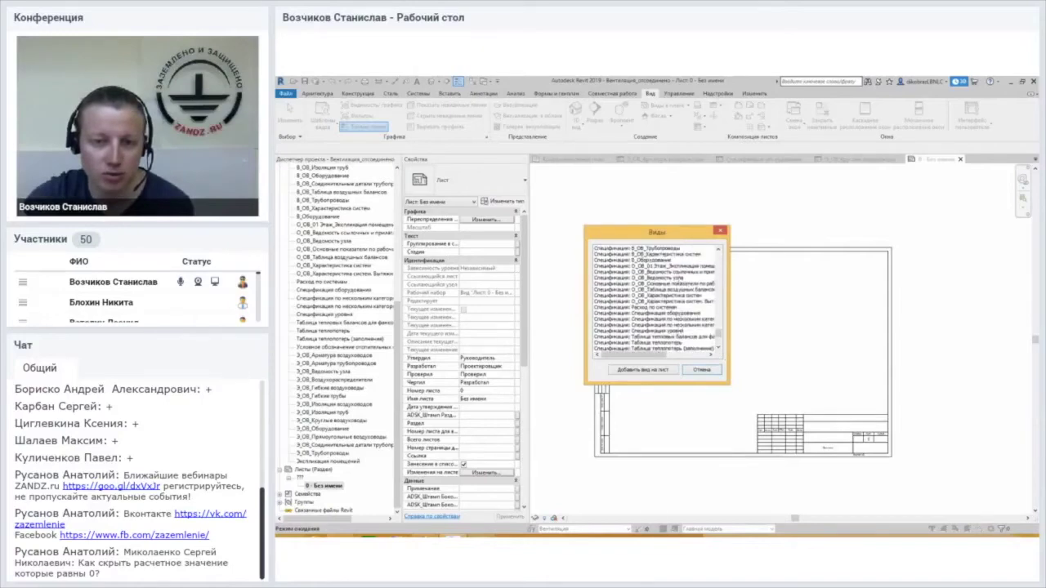
left_click_drag(725, 337, 715, 292)
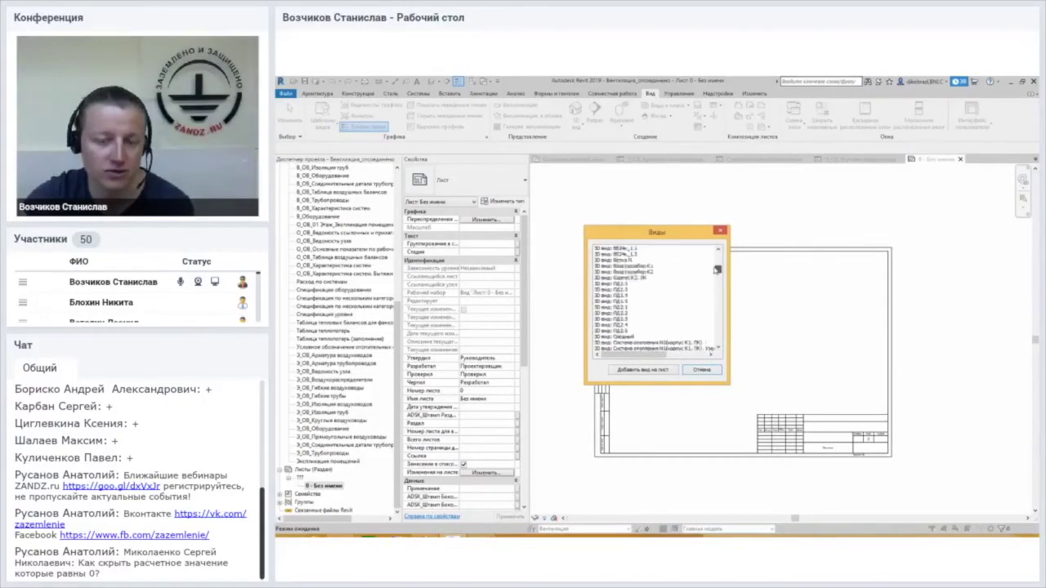
scroll(716, 291, "down", 3)
scroll(716, 286, "down", 3)
scroll(716, 282, "down", 3)
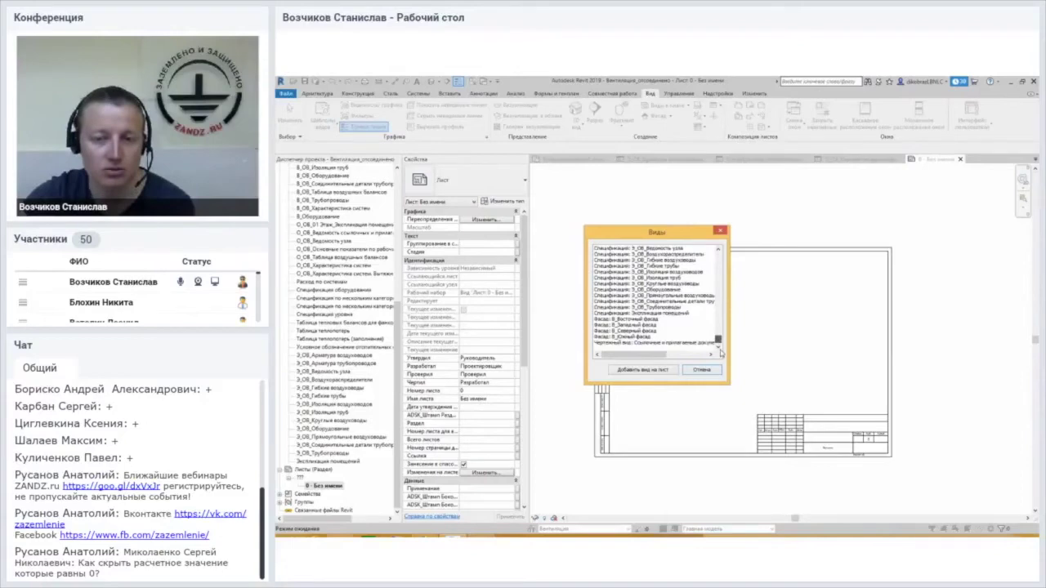
left_click(720, 231)
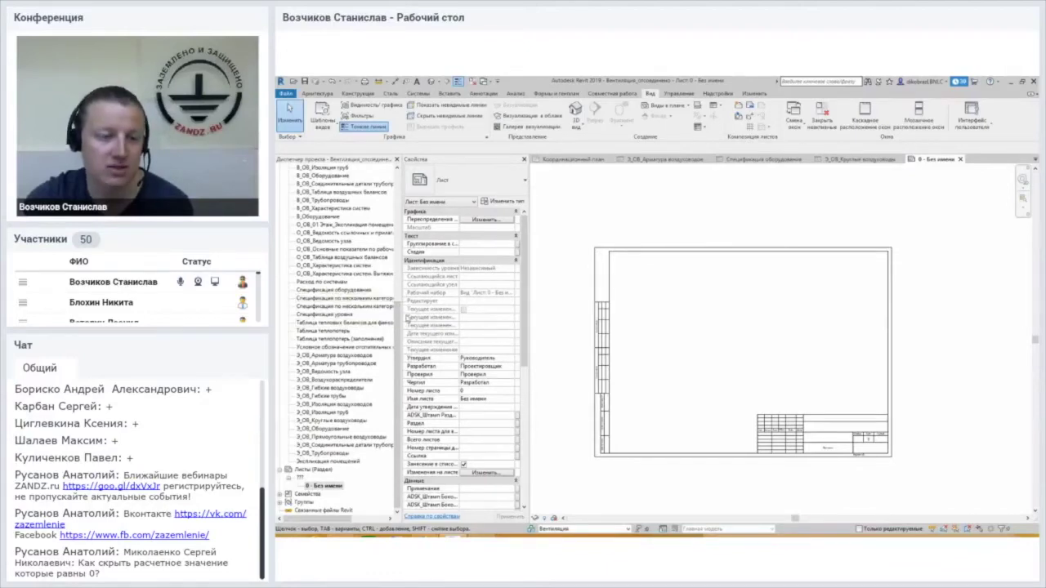
left_click(304, 291)
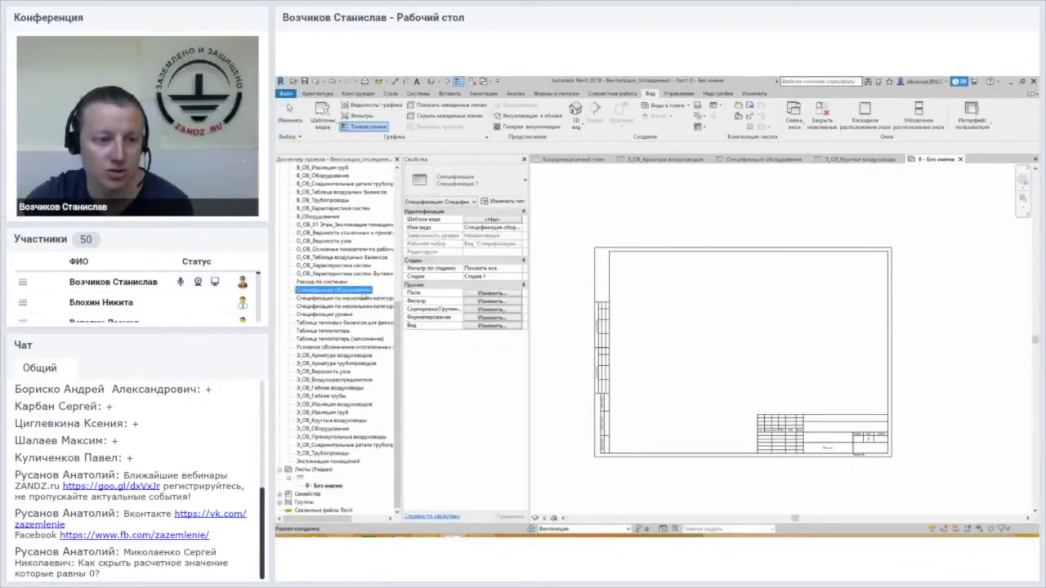
Drag the Спецификация оборудования schedule onto sheet 0 - Без имени and place it
left_click_drag(311, 292, 712, 309)
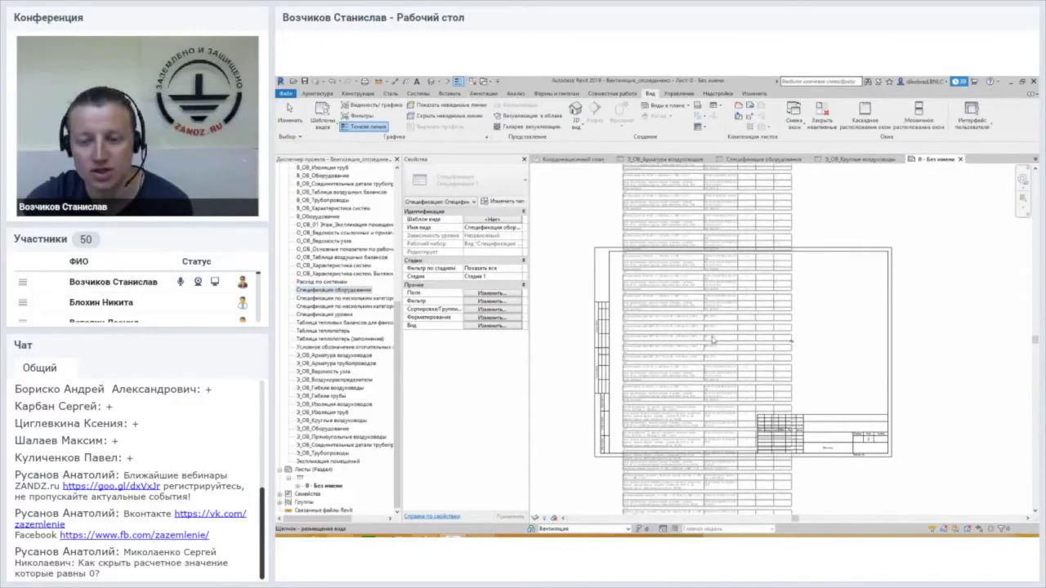
left_click(712, 339)
scroll(805, 311, "down", 2)
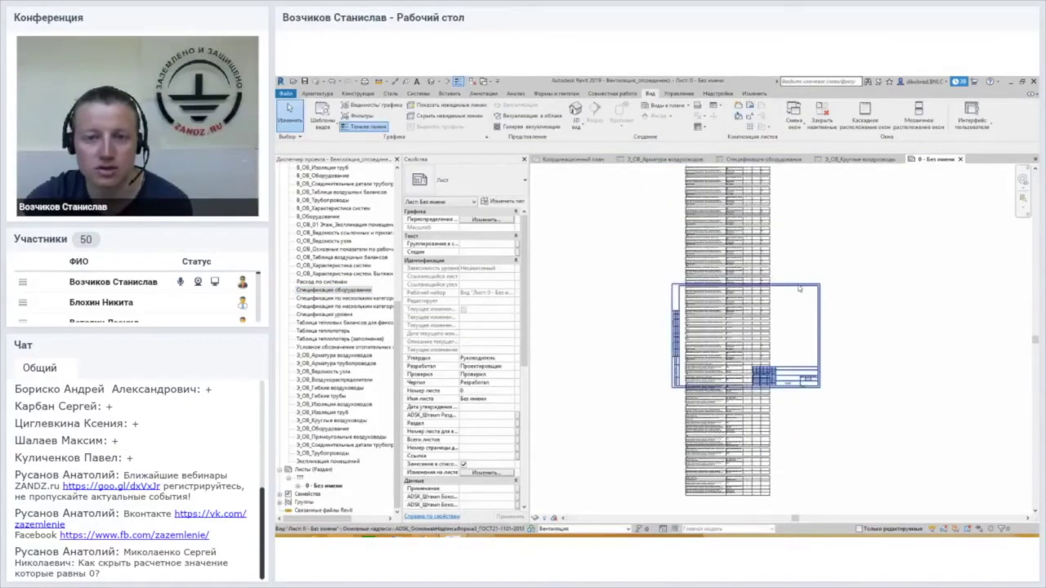
left_click(681, 245)
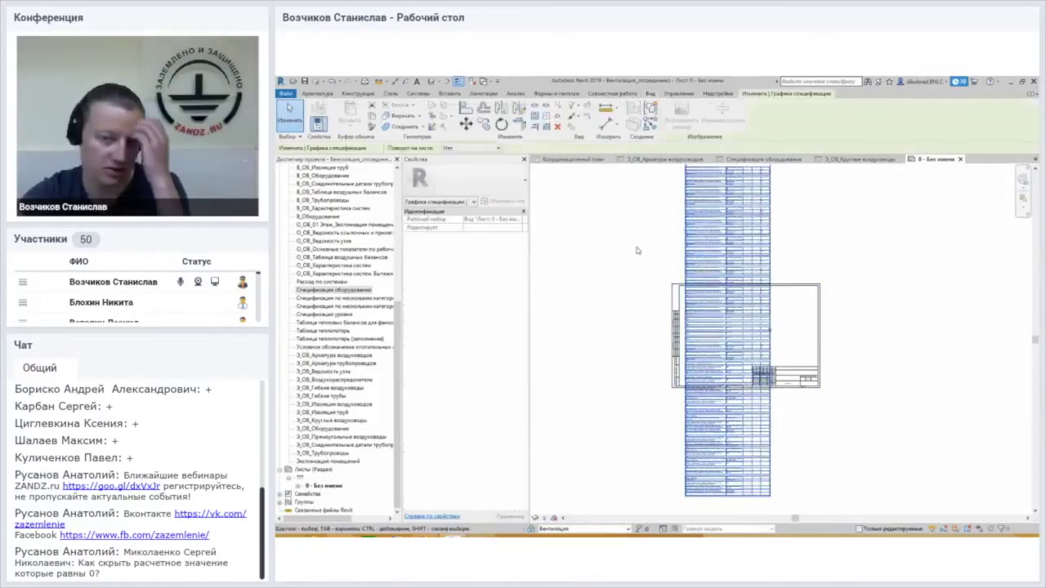
Check the sheet's title block and zoom around the placed schedule
left_click(794, 289)
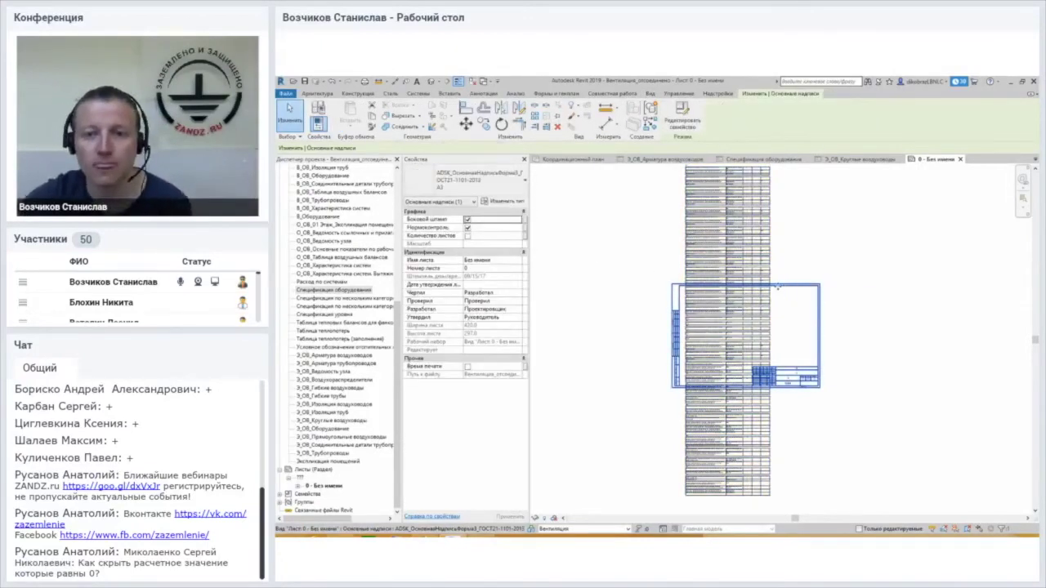
left_click(796, 245)
scroll(785, 246, "up", 3)
scroll(735, 254, "up", 2)
scroll(670, 269, "up", 2)
scroll(596, 282, "down", 1)
scroll(596, 282, "down", 4)
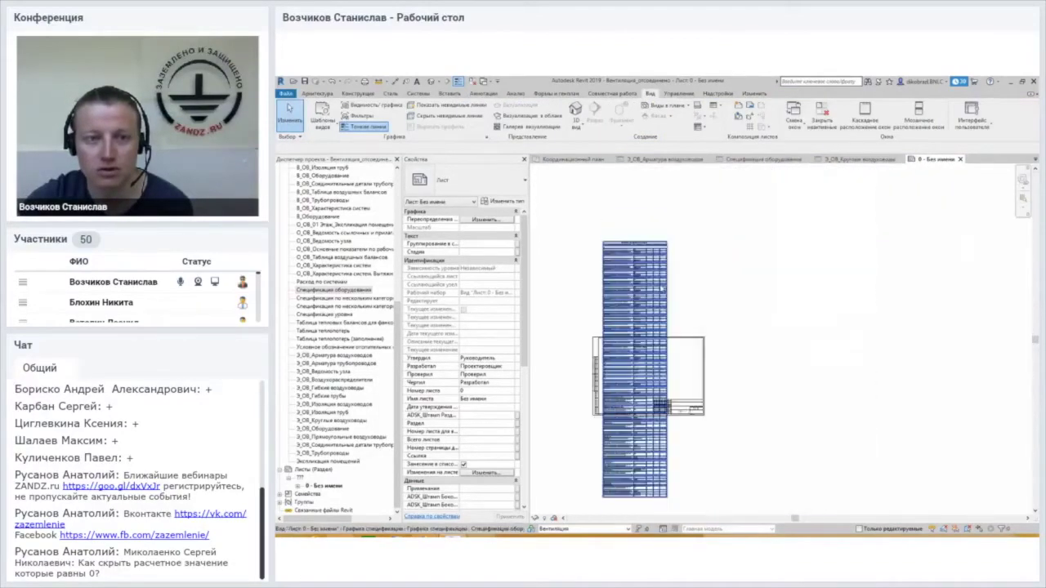
Move the schedule toward the upper-left corner of the sheet
left_click(660, 322)
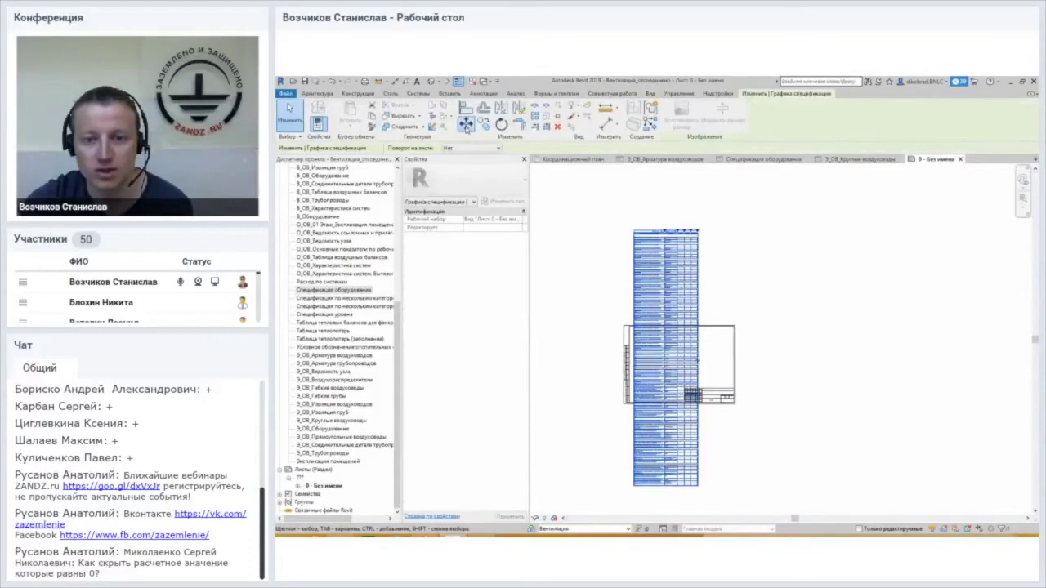
left_click(598, 226)
scroll(599, 226, "up", 5)
scroll(608, 231, "up", 1)
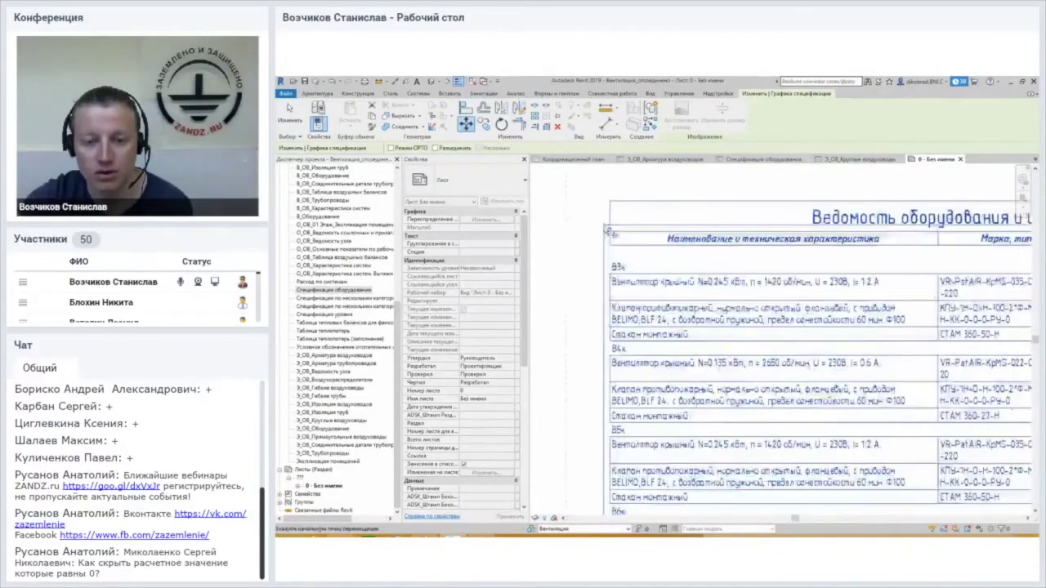
left_click(608, 231)
scroll(621, 229, "down", 4)
left_click(652, 232)
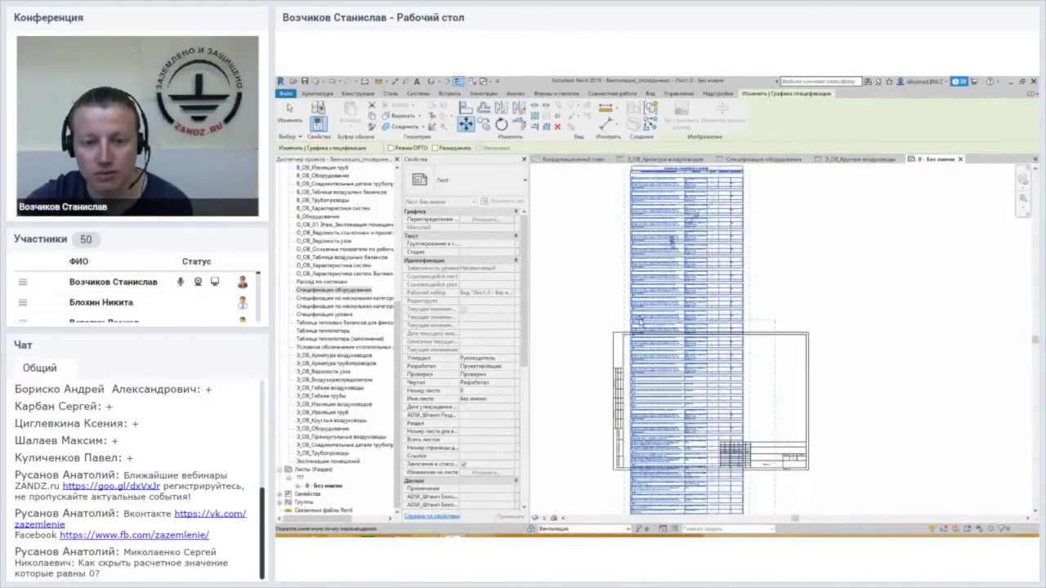
scroll(599, 347, "up", 3)
scroll(599, 347, "up", 2)
key("Escape")
Switch the sheet's title block to a larger landscape size
scroll(613, 318, "down", 2)
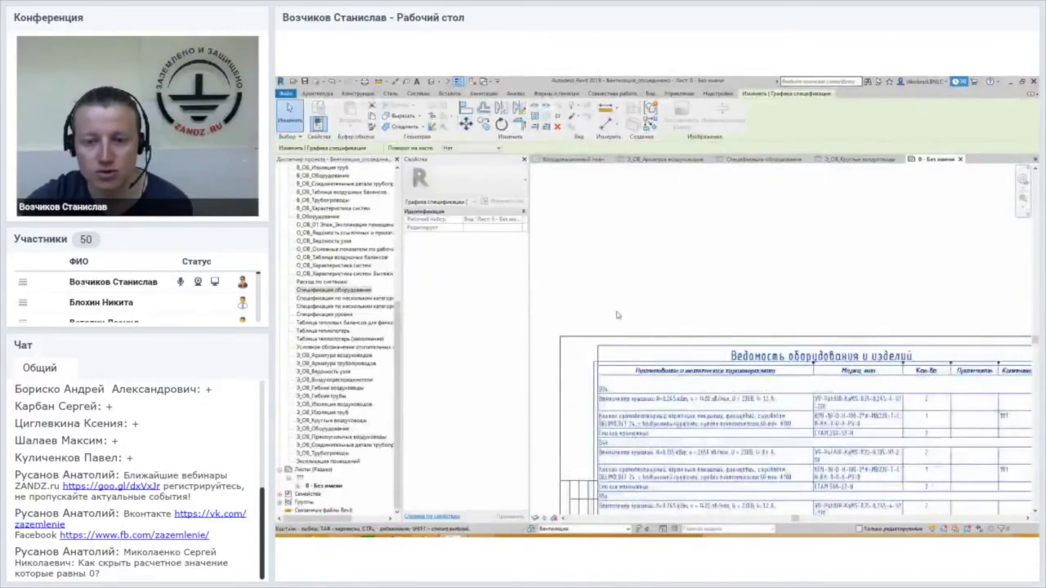
scroll(621, 315, "down", 2)
scroll(686, 314, "down", 2)
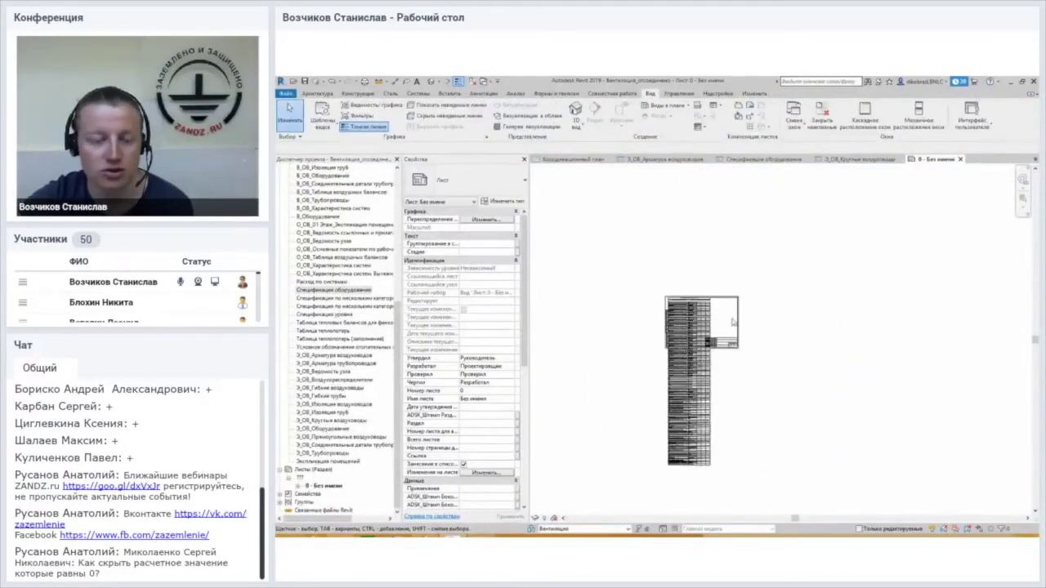
left_click(732, 314)
left_click(486, 185)
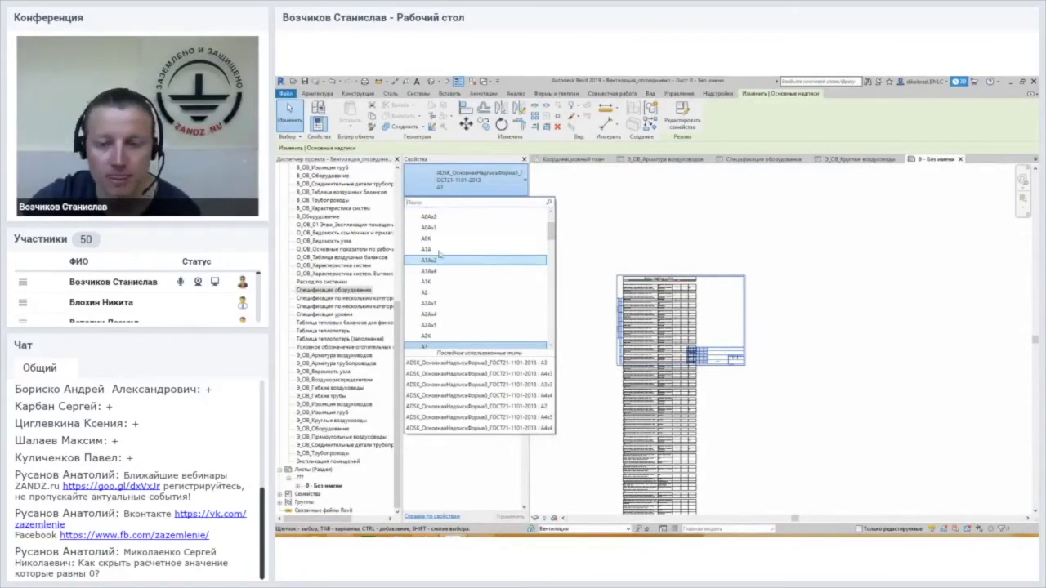
key("Escape")
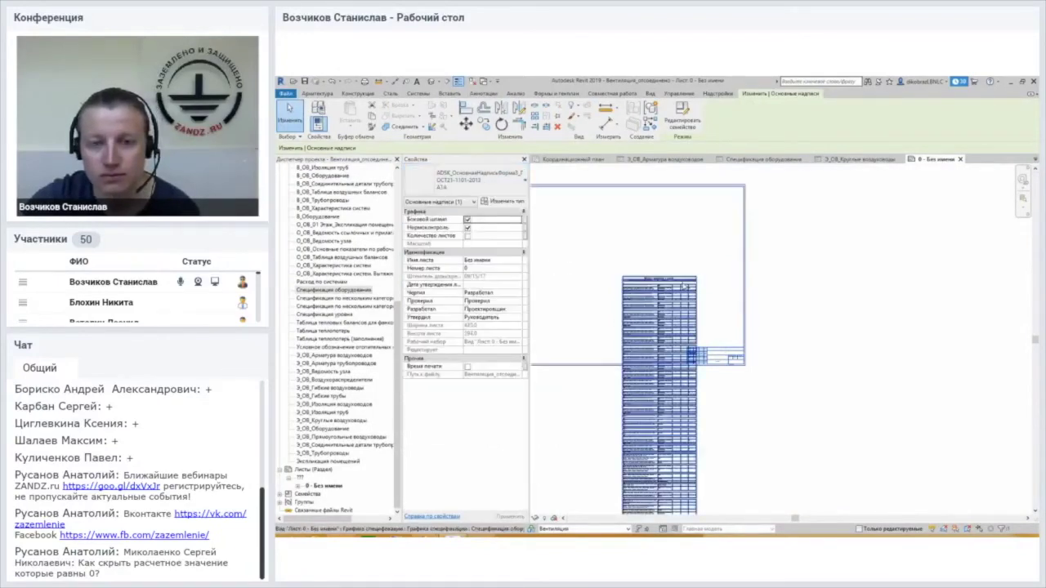
Rotate the schedule 90° with RO
left_click(744, 296)
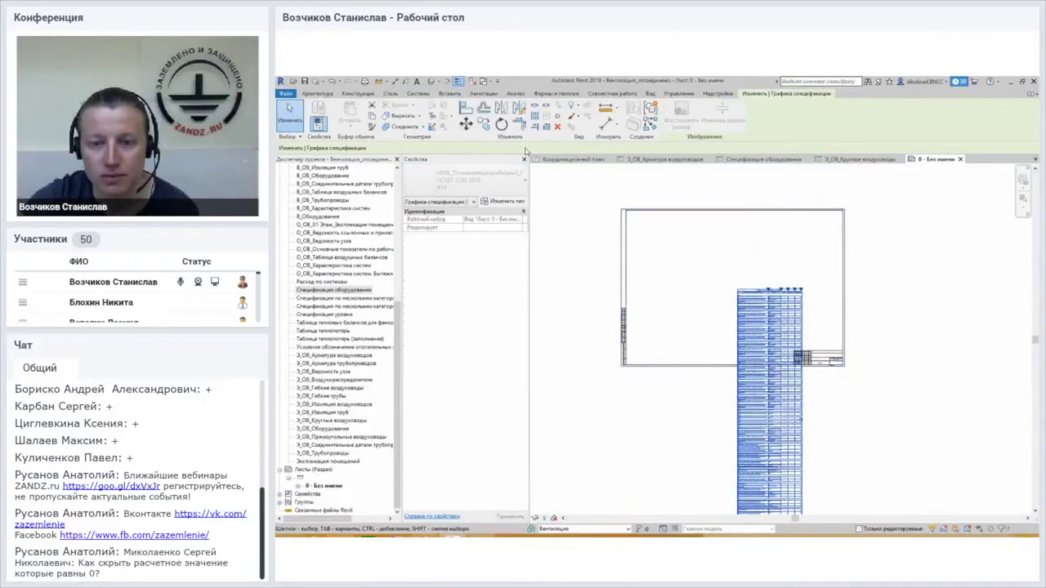
key("r")
key("o")
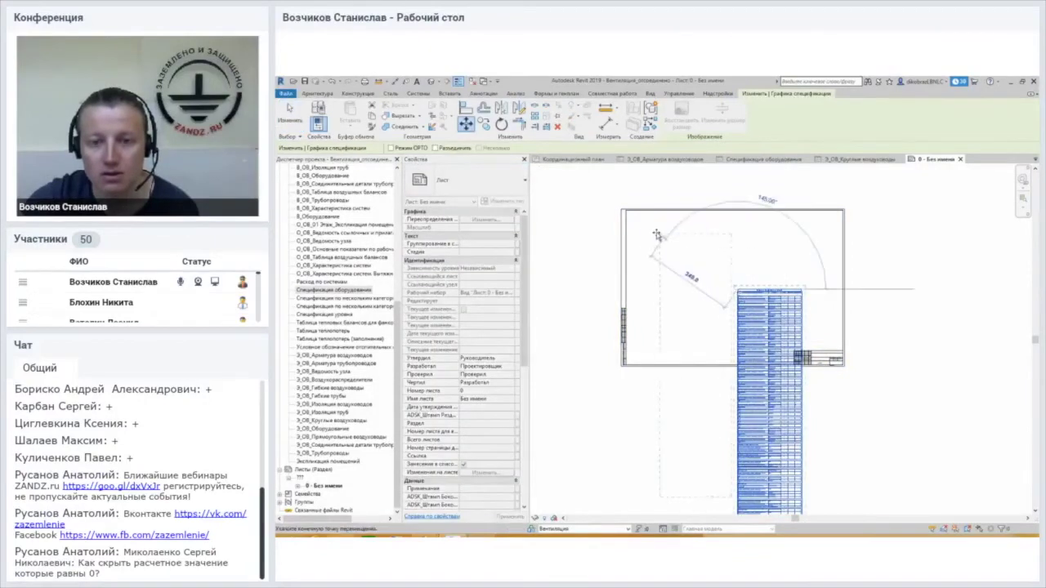
left_click(629, 214)
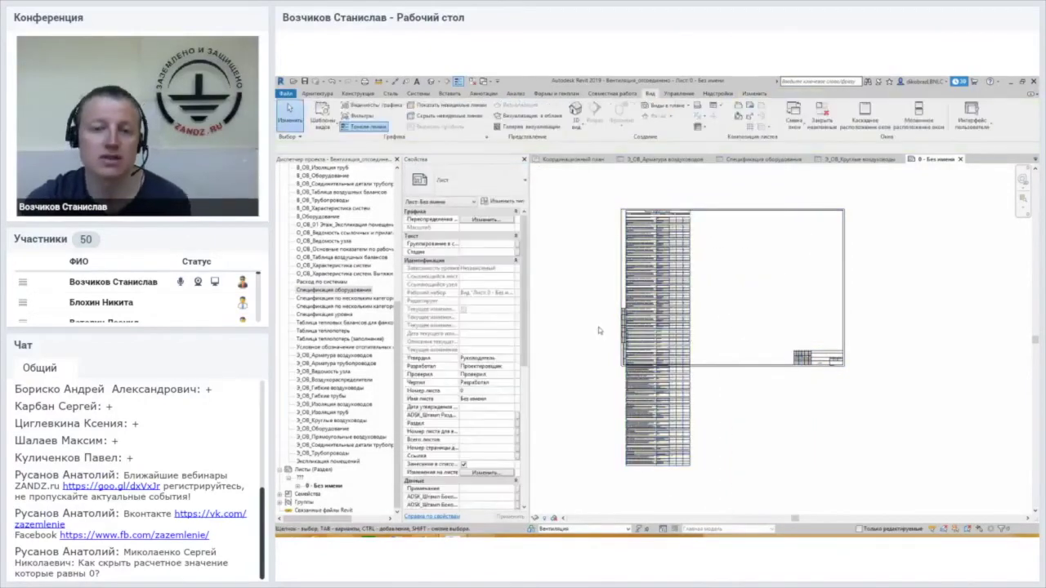
Use the schedule's split grip to break it into two side-by-side parts
key("Escape")
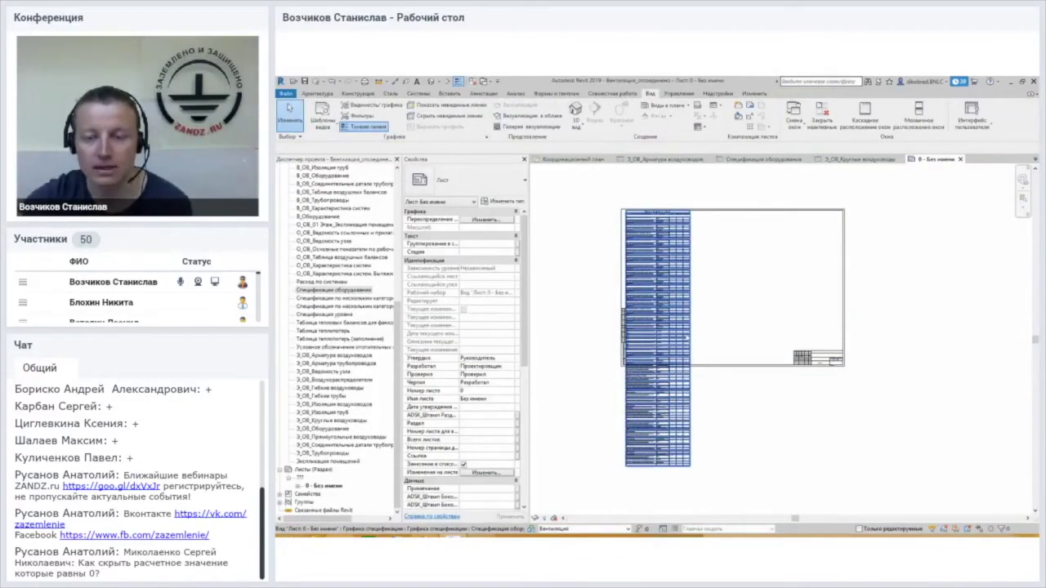
scroll(687, 336, "up", 3)
left_click(699, 327)
scroll(733, 317, "down", 1)
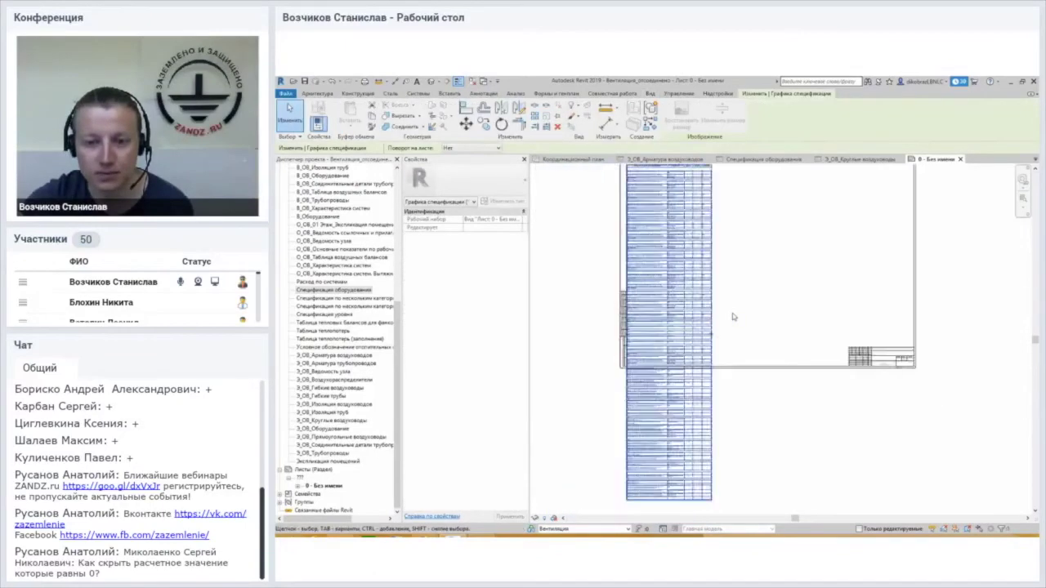
scroll(730, 336, "up", 1)
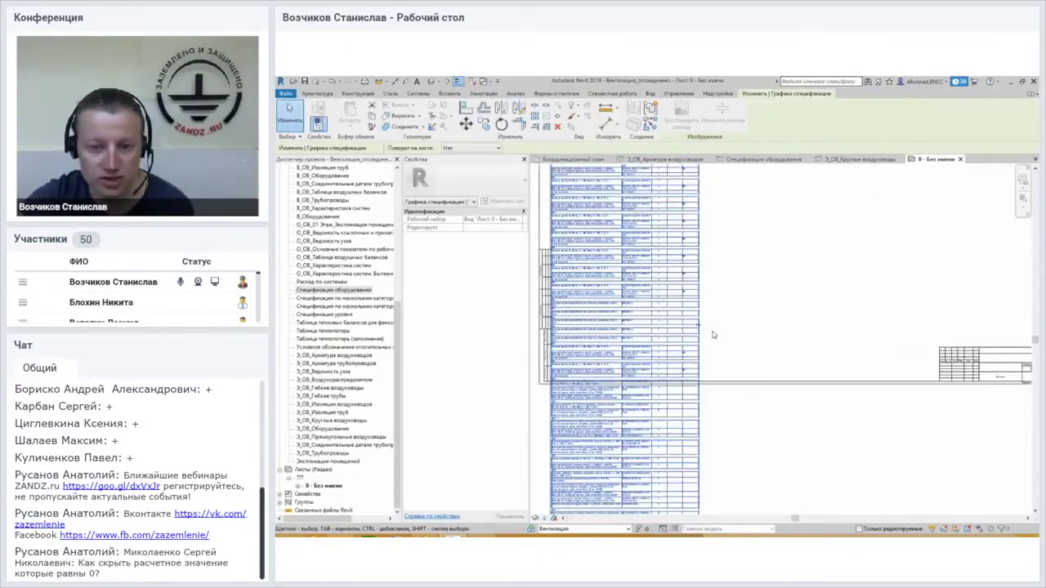
middle_click_drag(713, 335, 744, 320)
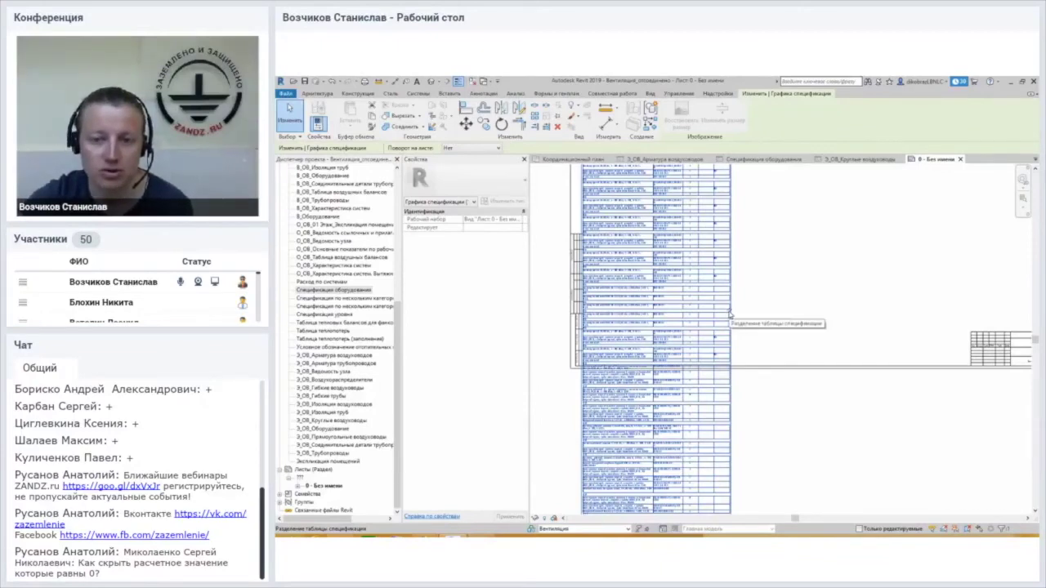
left_click(728, 315)
scroll(747, 354, "down", 3)
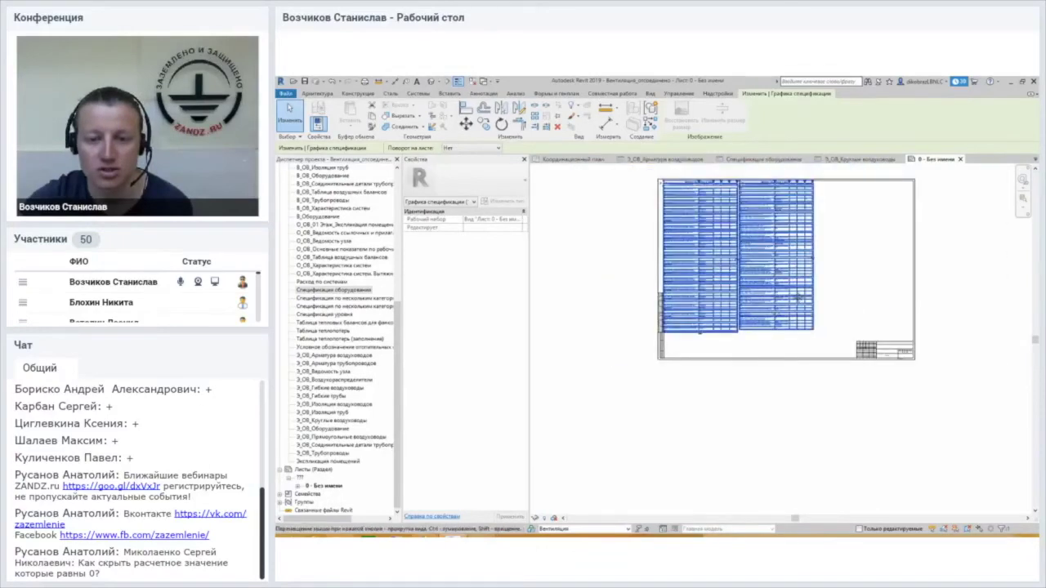
scroll(764, 324, "down", 2)
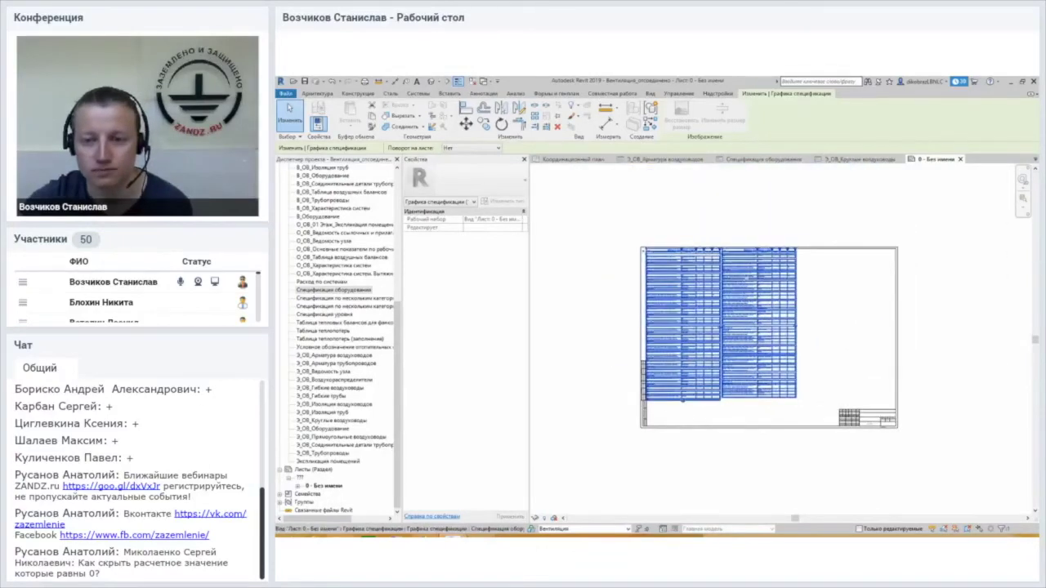
scroll(736, 329, "up", 2)
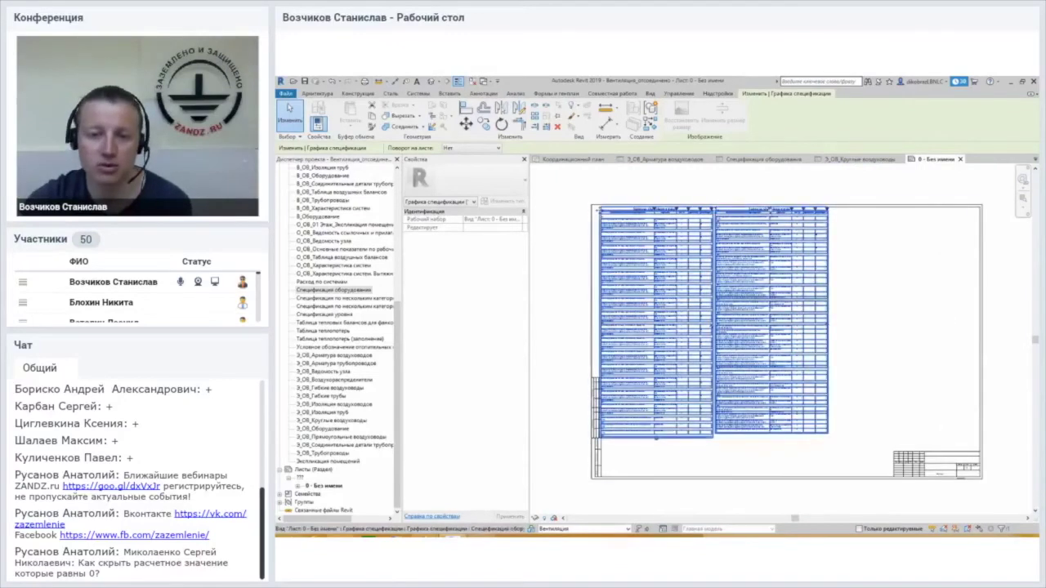
key("Escape")
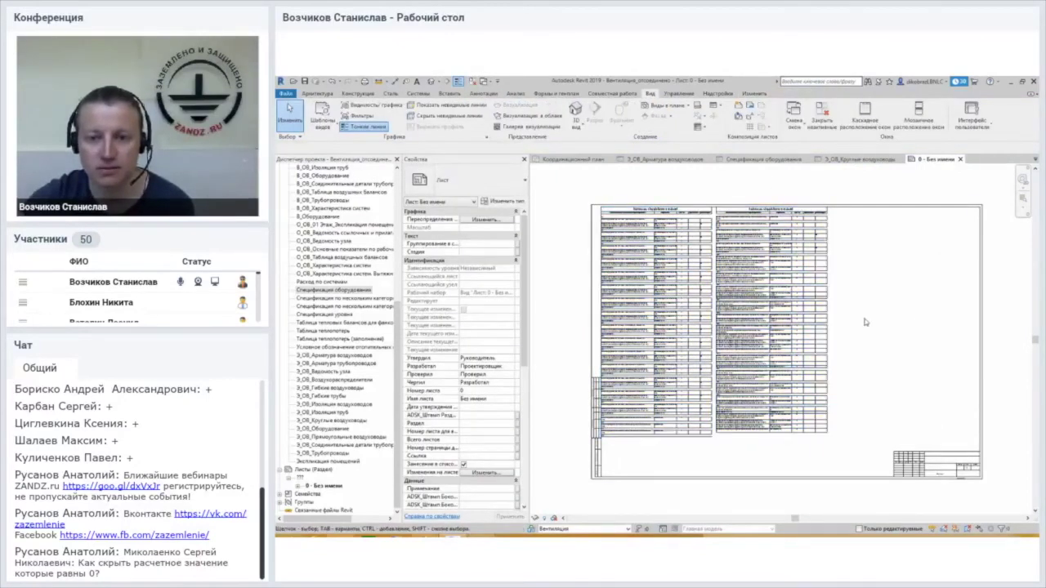
Reselect the split schedule to confirm both parts sit inside the sheet border
scroll(626, 214, "up", 2)
scroll(626, 214, "up", 1)
scroll(626, 215, "up", 1)
scroll(626, 214, "down", 3)
left_click(797, 302)
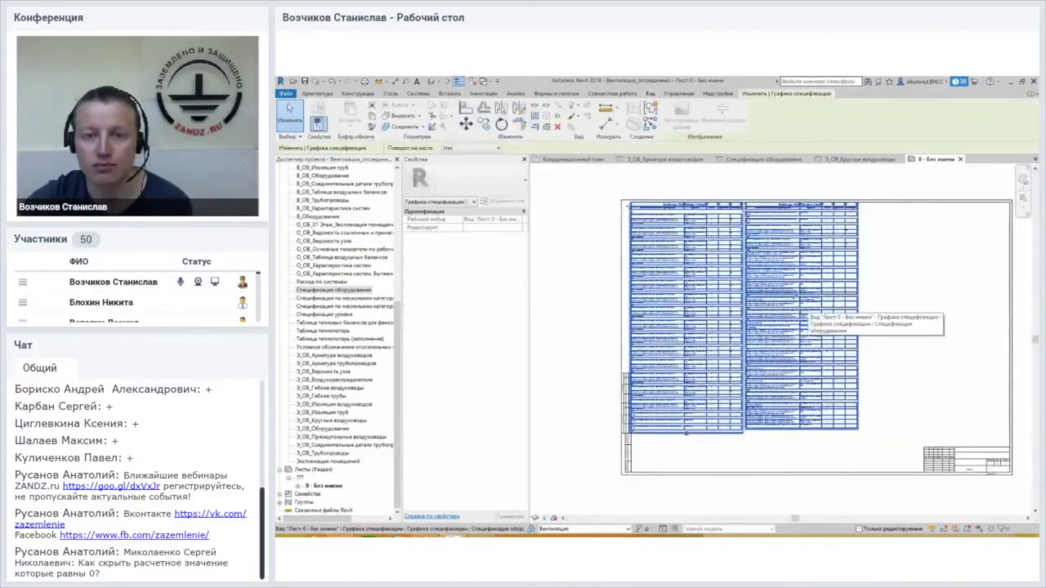
scroll(628, 188, "up", 3)
scroll(628, 188, "down", 1)
scroll(628, 188, "down", 1)
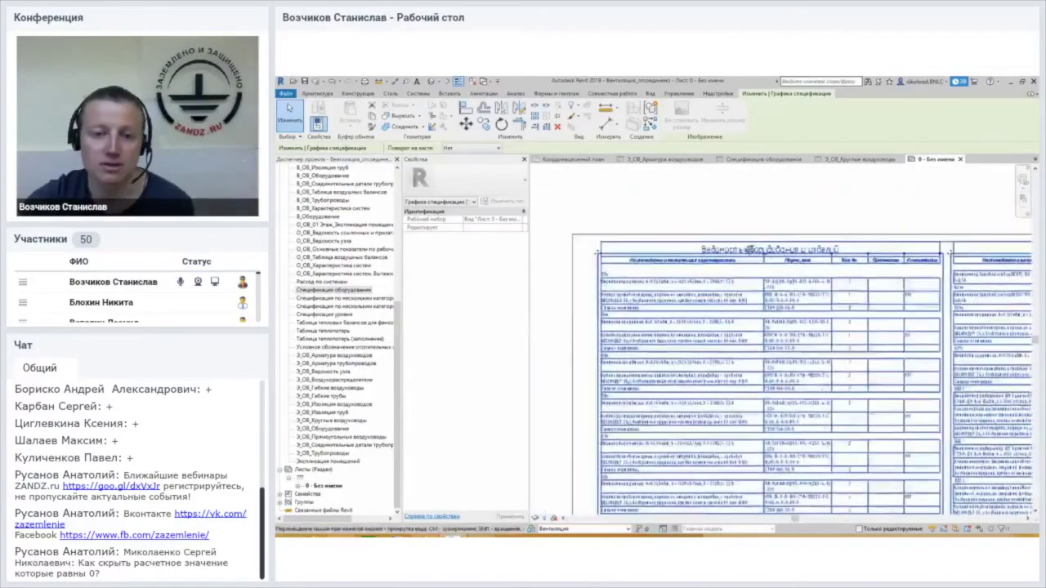
key("Escape")
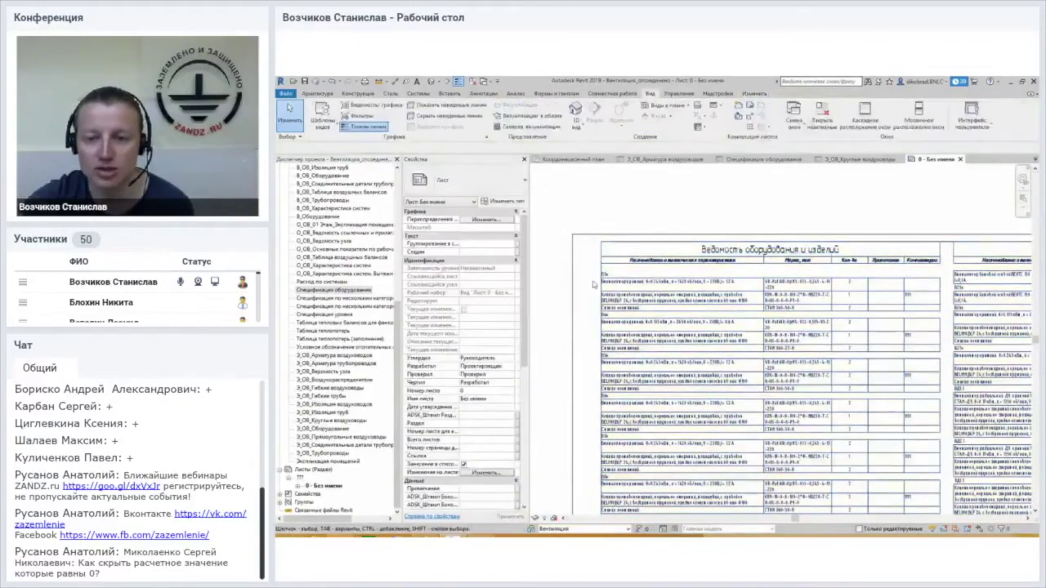
left_click(693, 267)
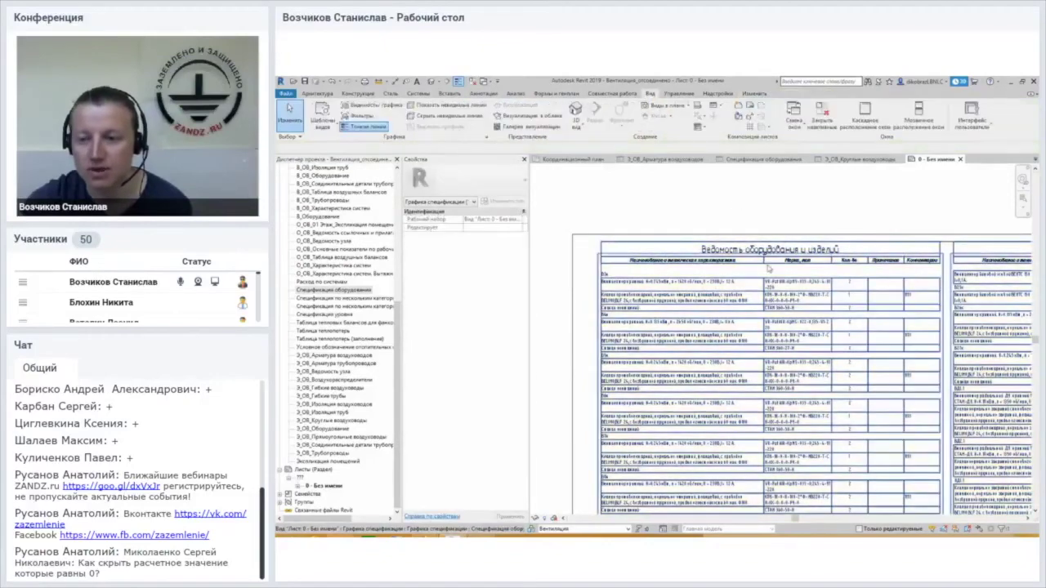
scroll(765, 258, "up", 3)
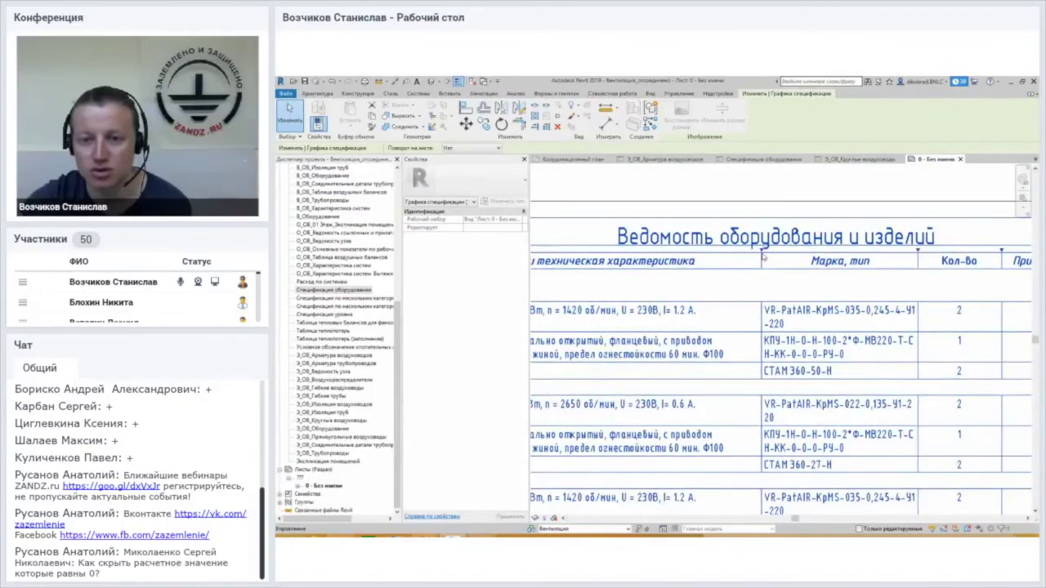
Shift the split schedule left on the sheet and widen its first column
left_click_drag(918, 256, 738, 258)
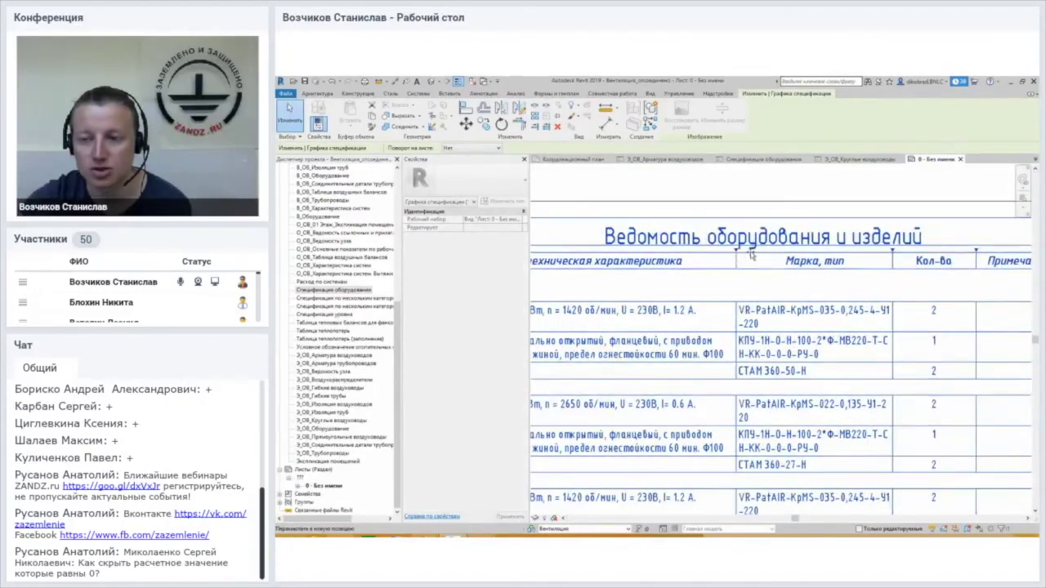
left_click_drag(737, 258, 802, 258)
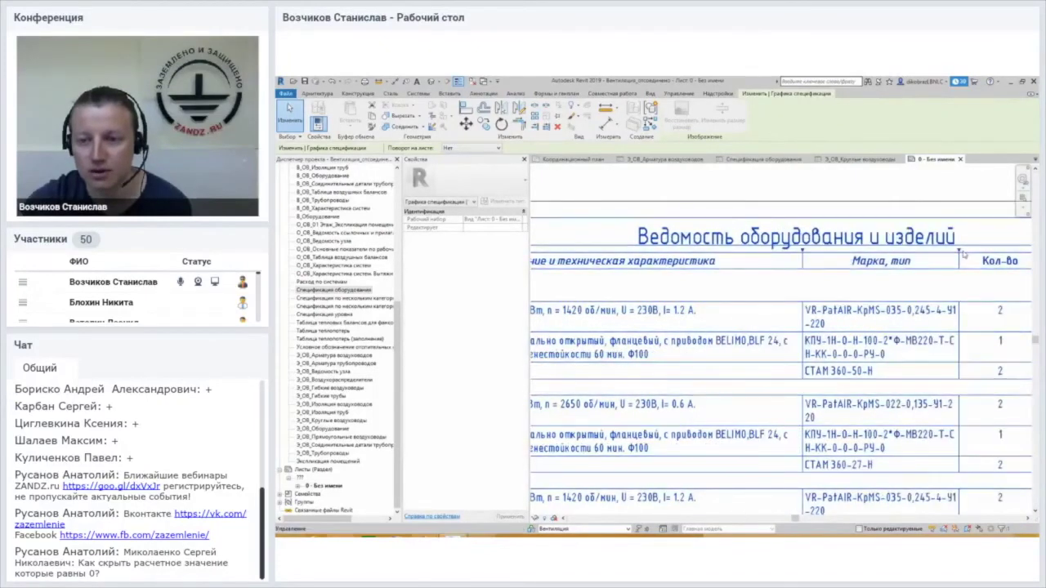
left_click_drag(933, 255, 874, 256)
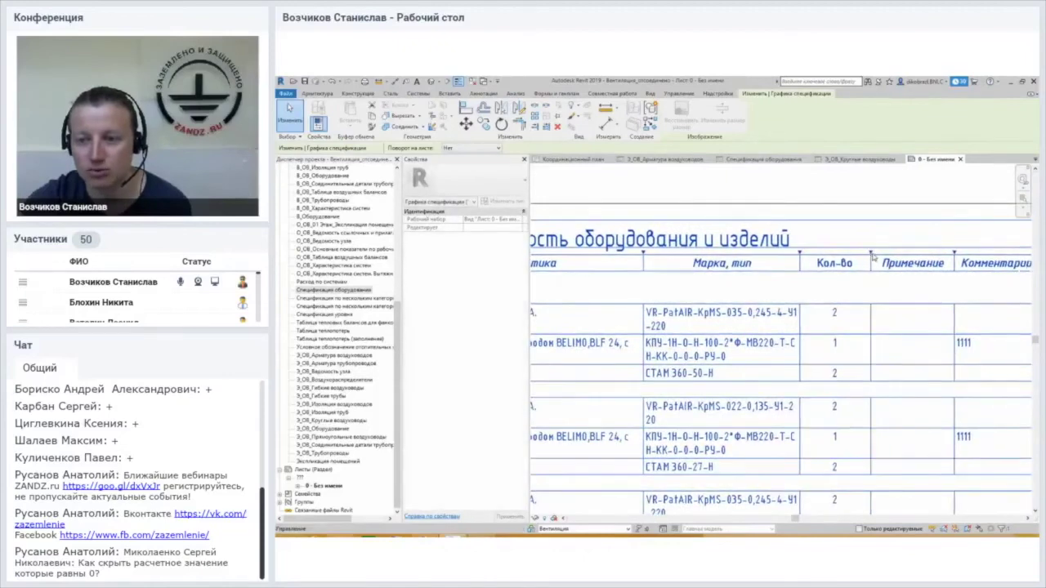
scroll(875, 255, "right", 5)
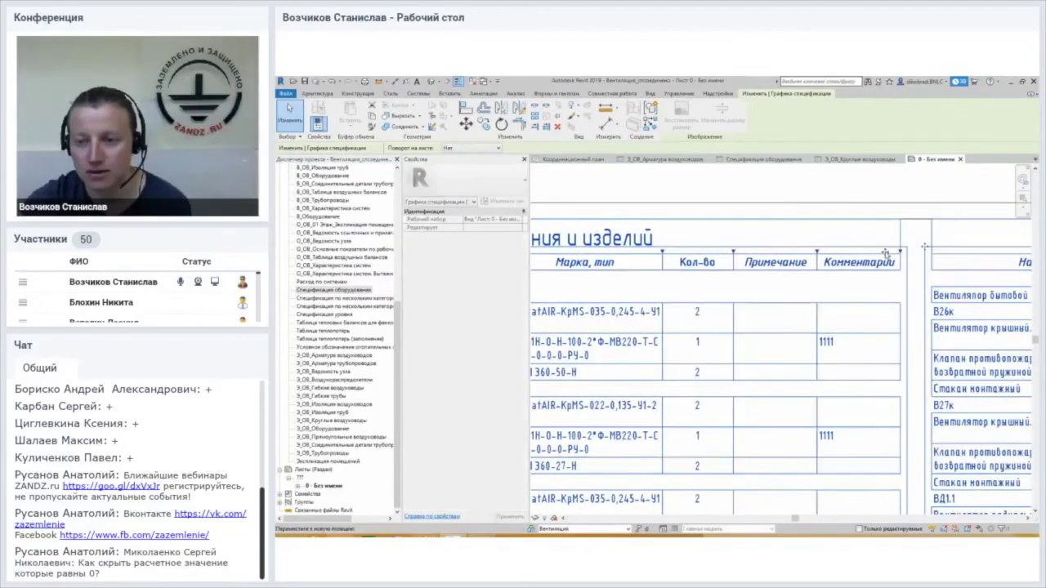
scroll(891, 255, "down", 1)
scroll(881, 254, "down", 3)
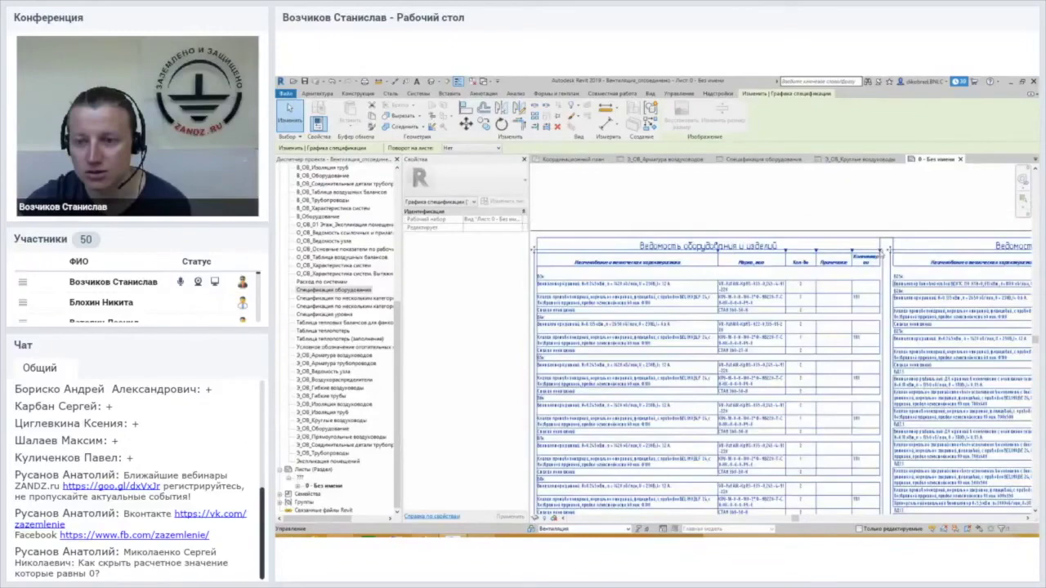
scroll(882, 254, "up", 2)
scroll(883, 255, "up", 1)
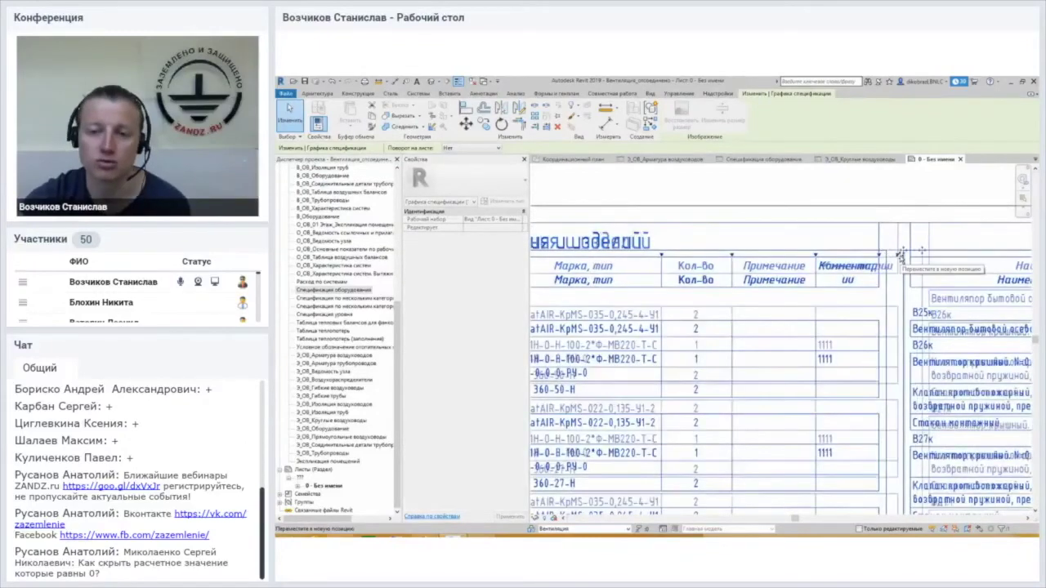
scroll(901, 255, "down", 3)
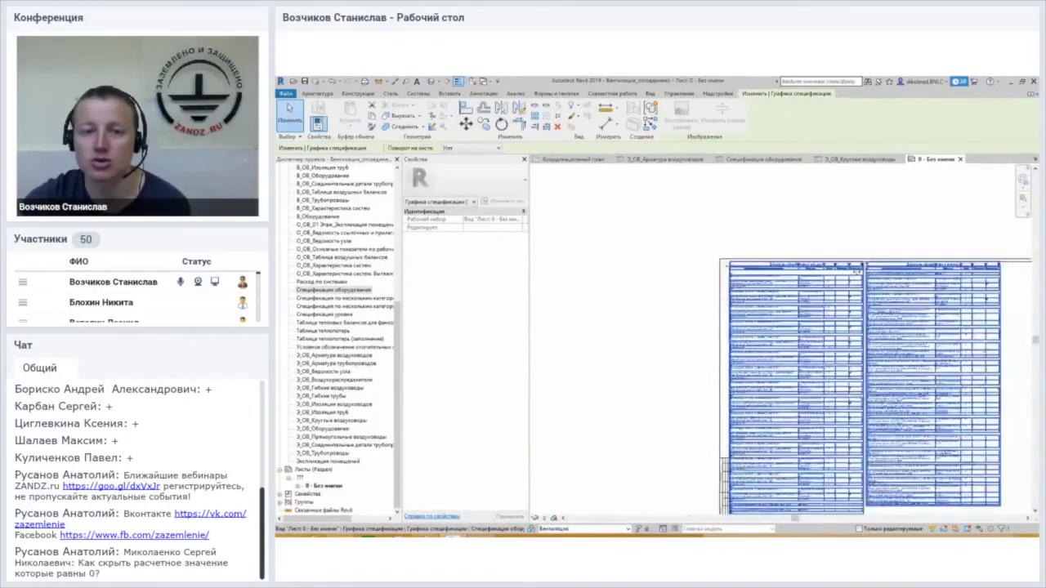
scroll(809, 266, "up", 2)
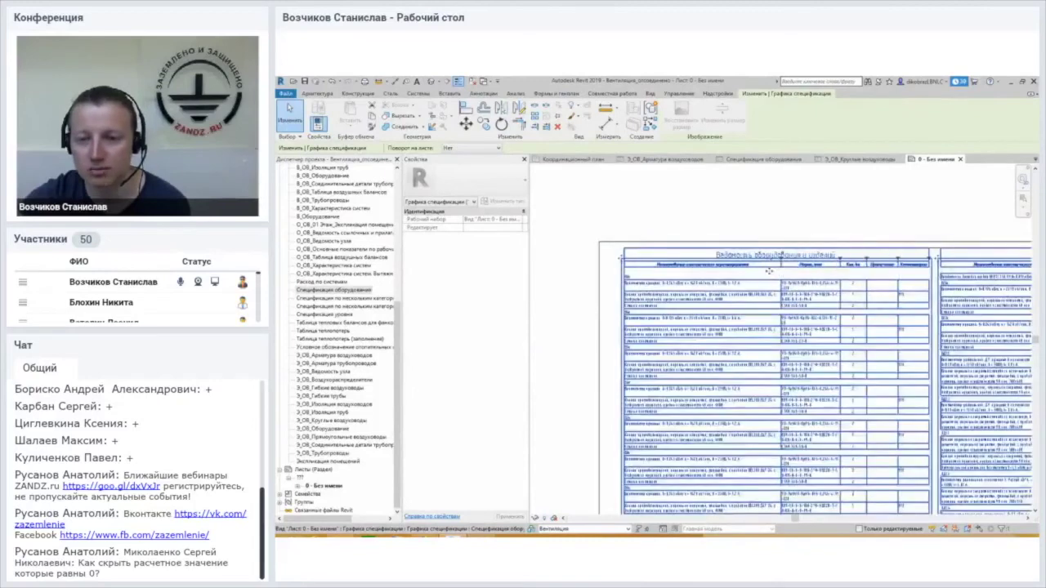
scroll(768, 270, "up", 3)
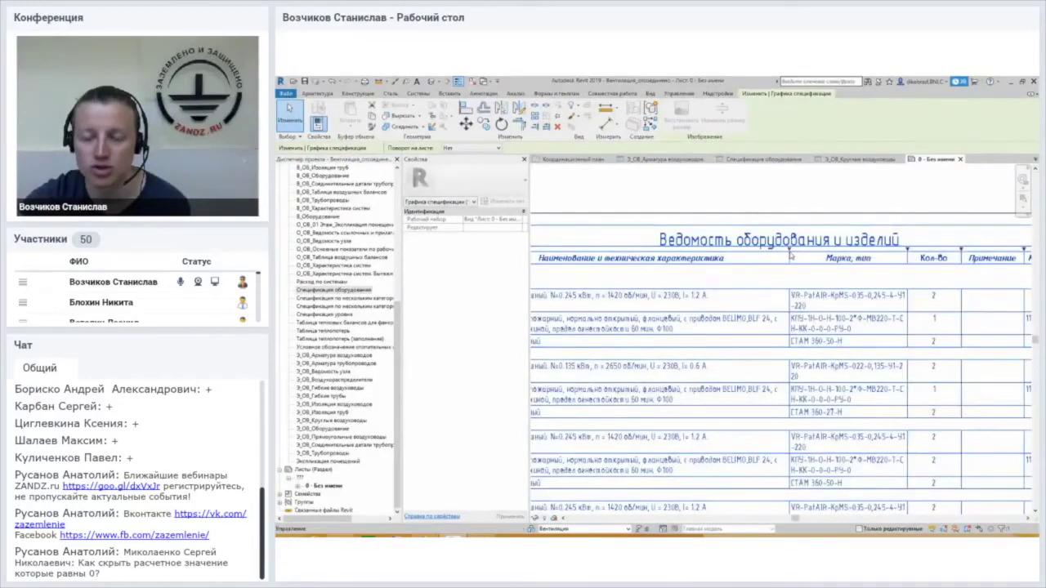
Narrow the schedule's first column slightly and pan to show the title block
middle_click_drag(781, 255, 889, 273)
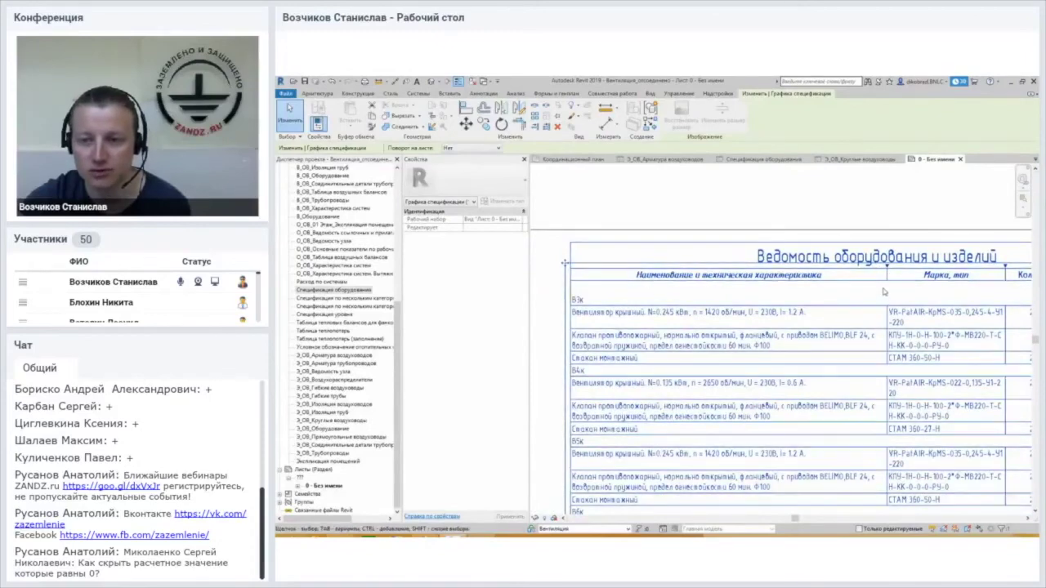
middle_click_drag(887, 273, 912, 277)
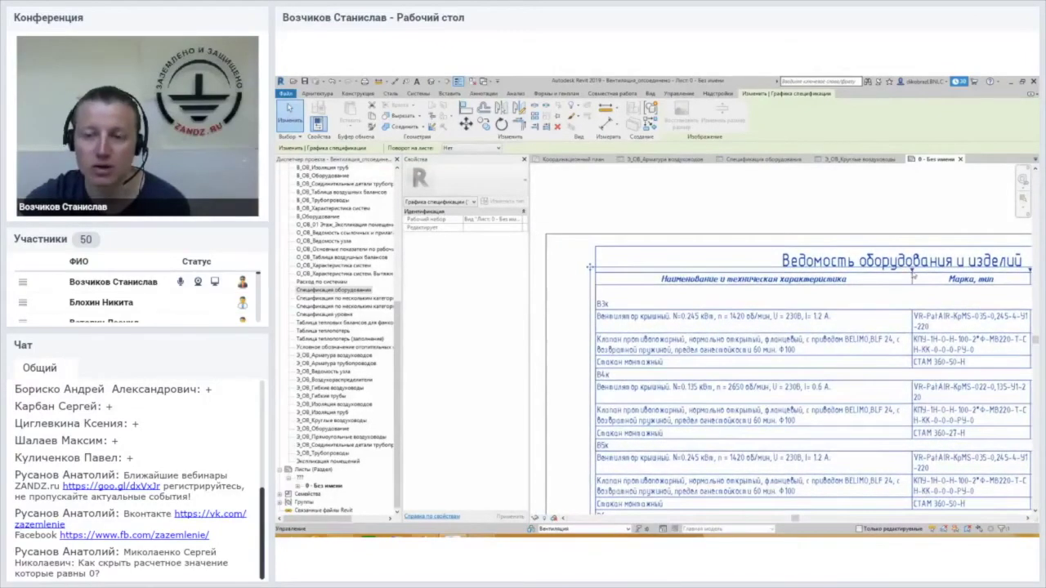
left_click_drag(912, 278, 899, 279)
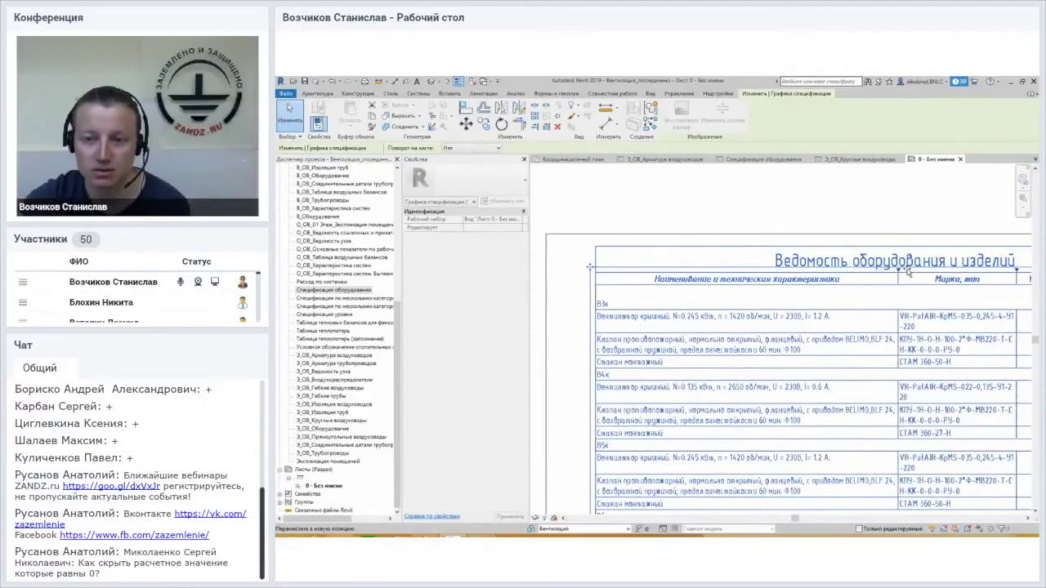
middle_click_drag(899, 274, 788, 277)
scroll(788, 277, "down", 4)
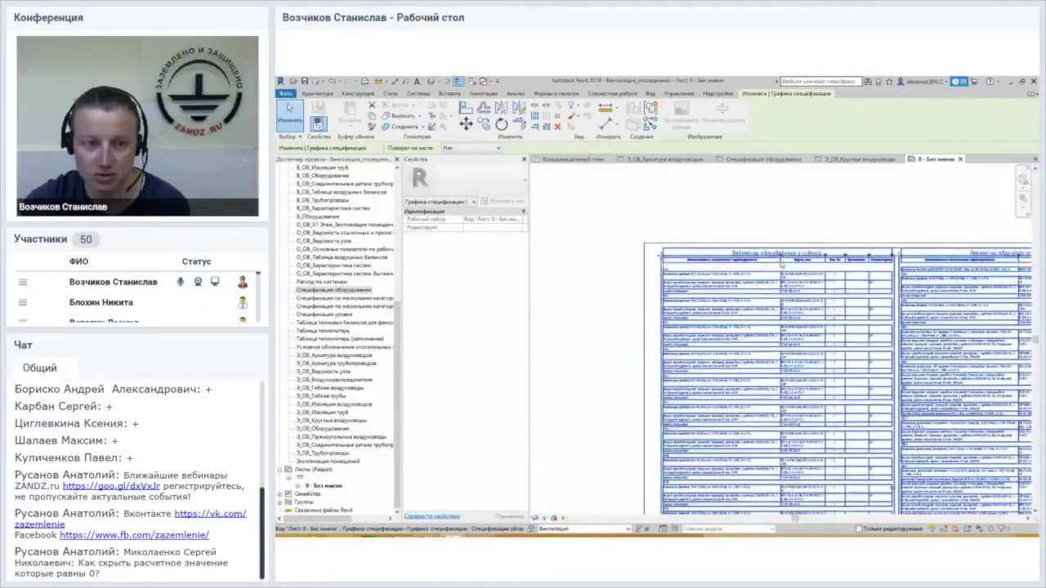
scroll(790, 327, "down", 3)
middle_click_drag(793, 376, 732, 343)
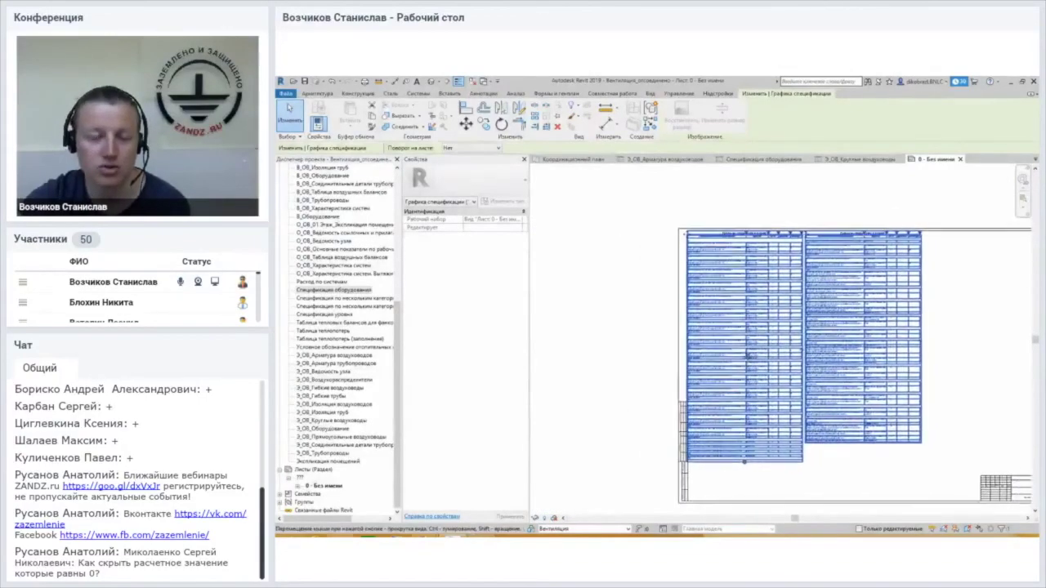
key("Escape")
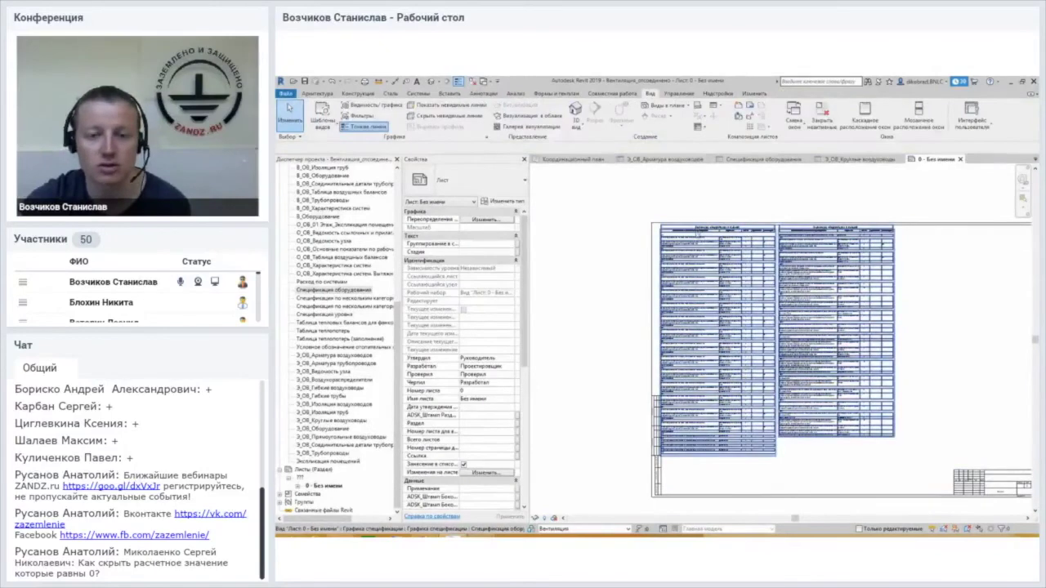
left_click(333, 290)
Open the Спецификация оборудования schedule for editing from the sheet
double_click(332, 291)
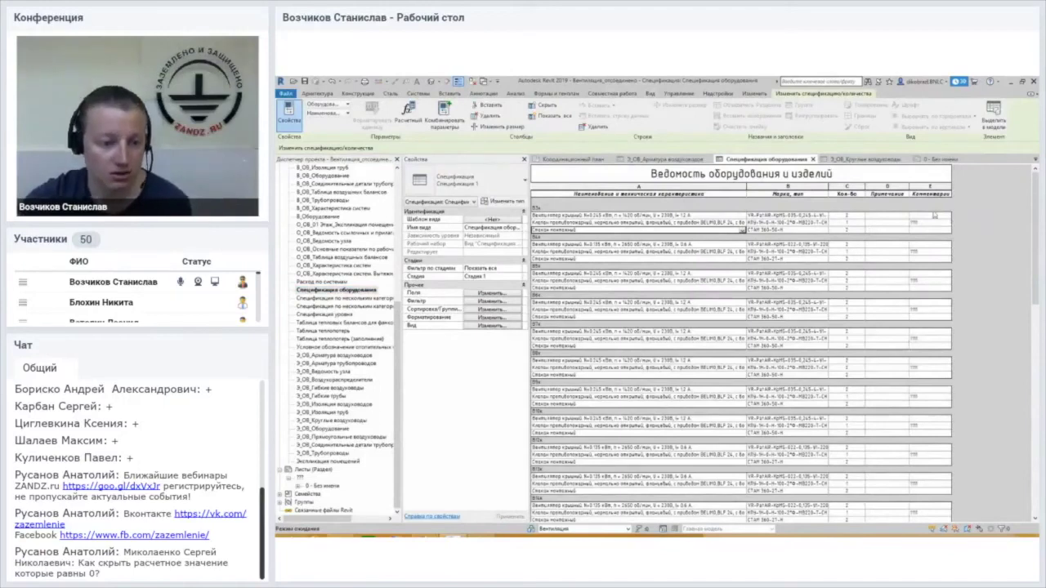
left_click(333, 485)
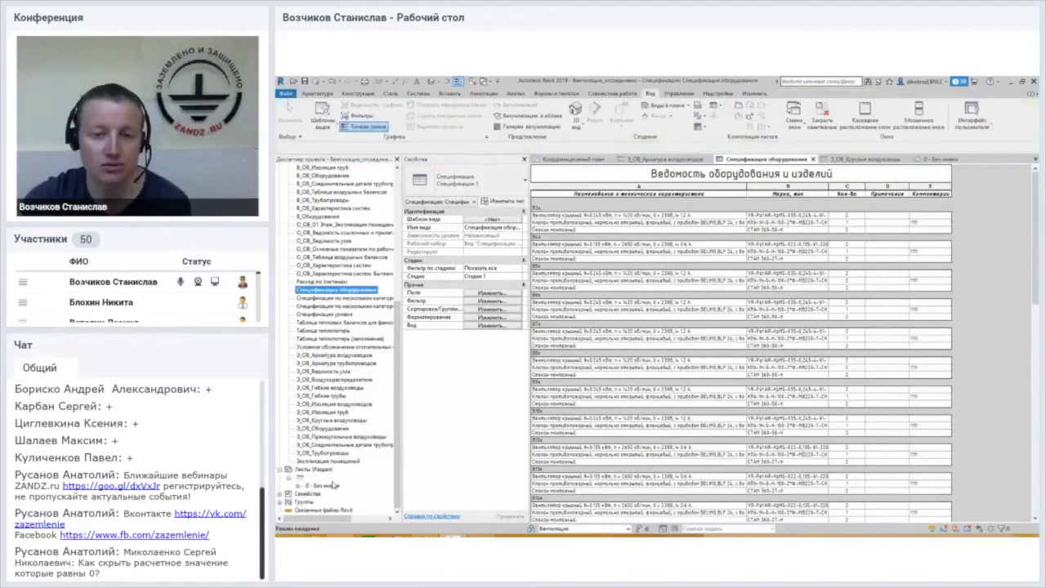
double_click(332, 486)
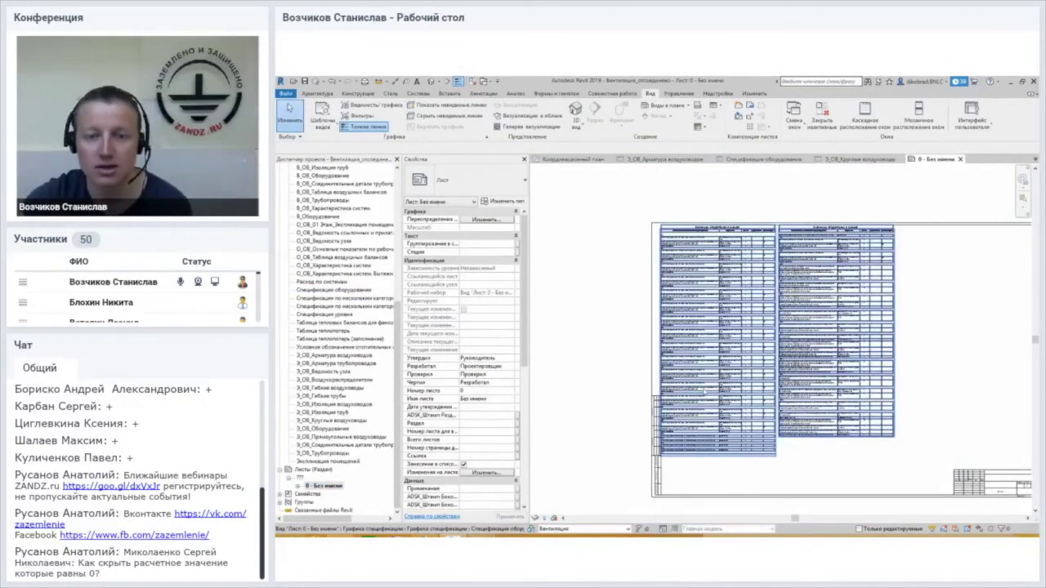
middle_click_drag(942, 316, 929, 306)
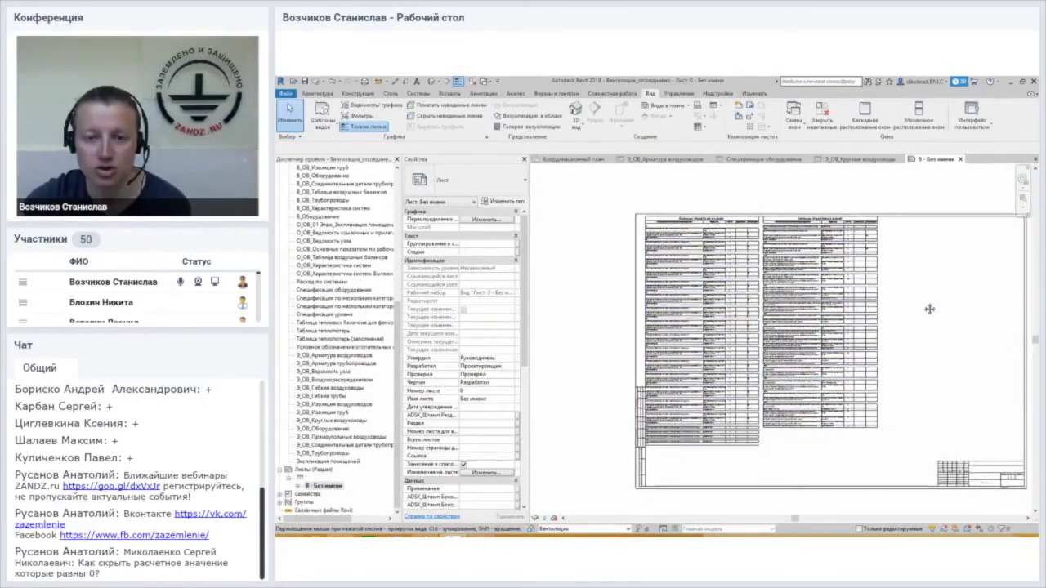
left_click(862, 271)
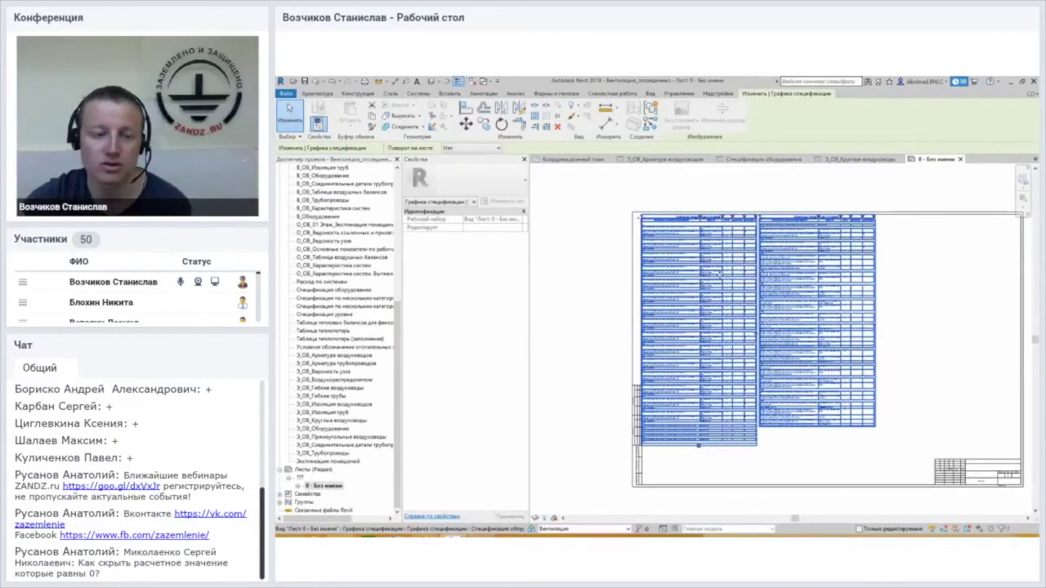
double_click(725, 300)
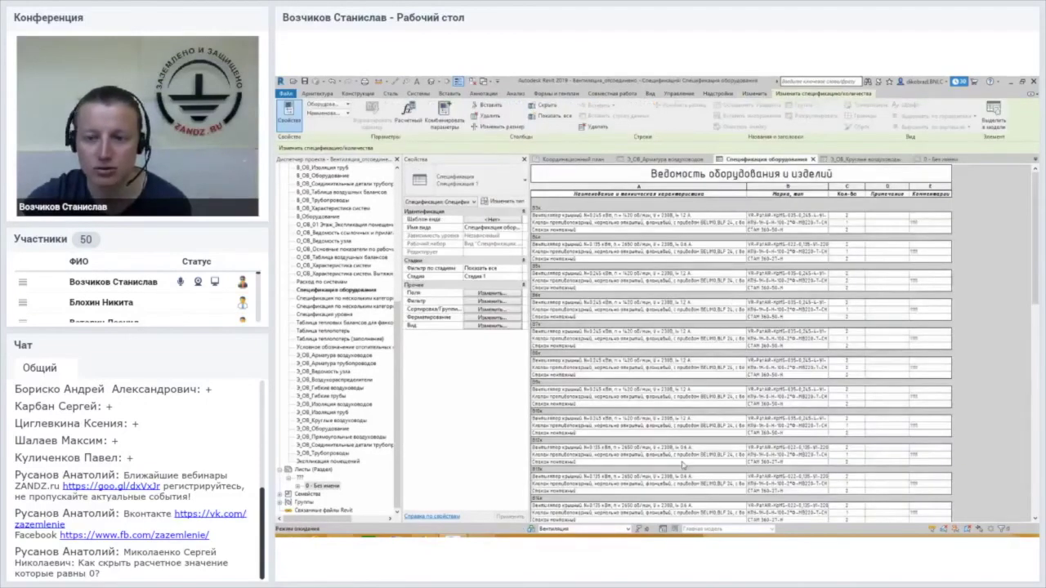
left_click_drag(1034, 222, 1032, 188)
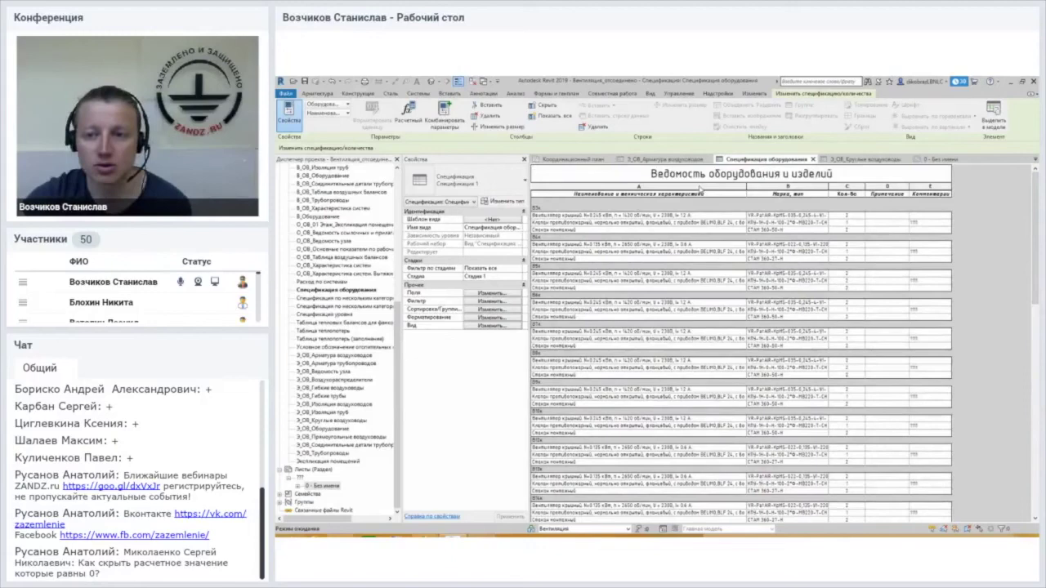
Narrow column A from its 135.633 мм width and widen column B, Марка, тип
left_click(699, 188)
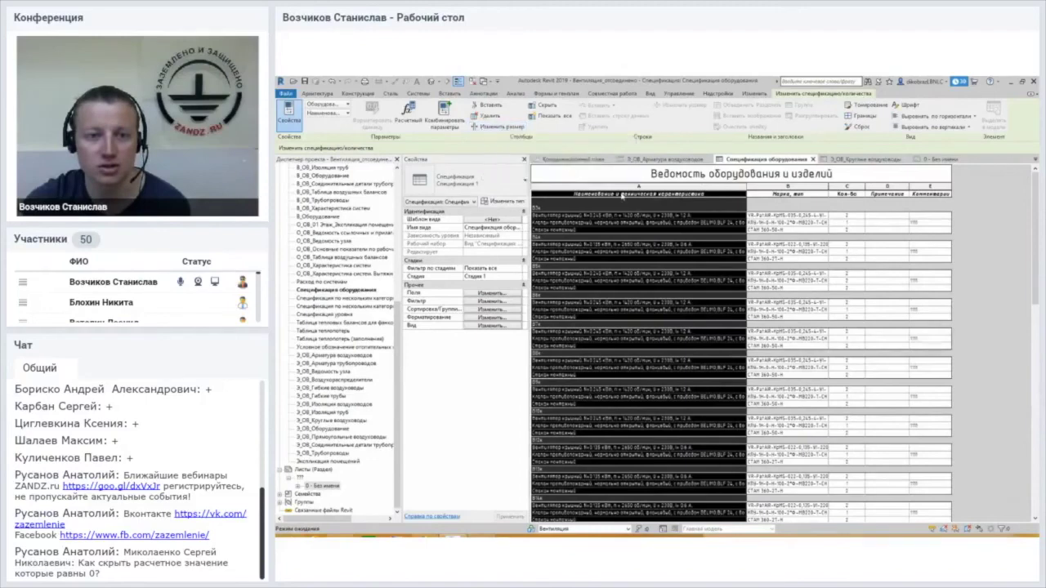
left_click(491, 131)
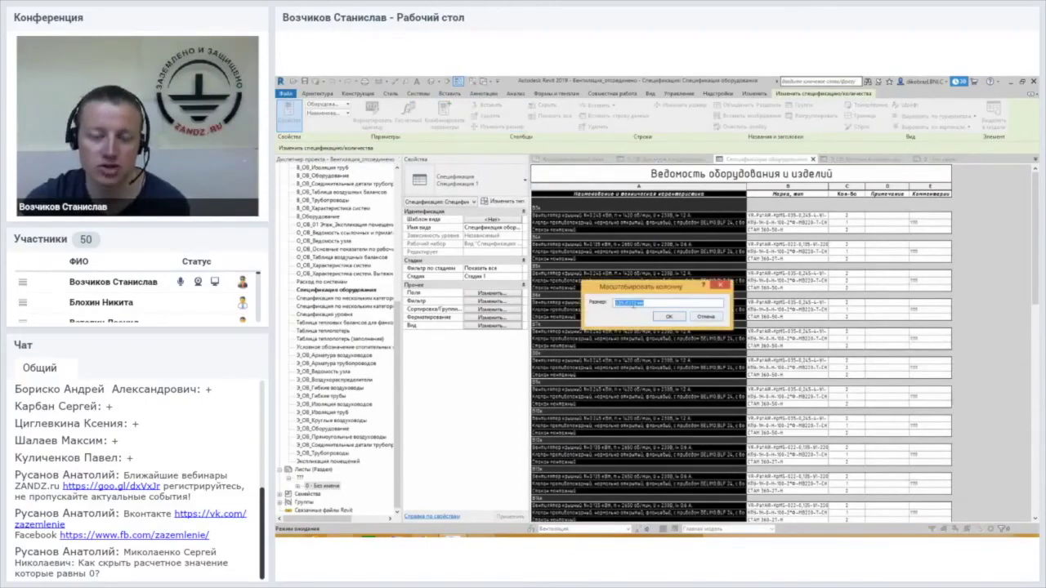
left_click_drag(652, 303, 556, 310)
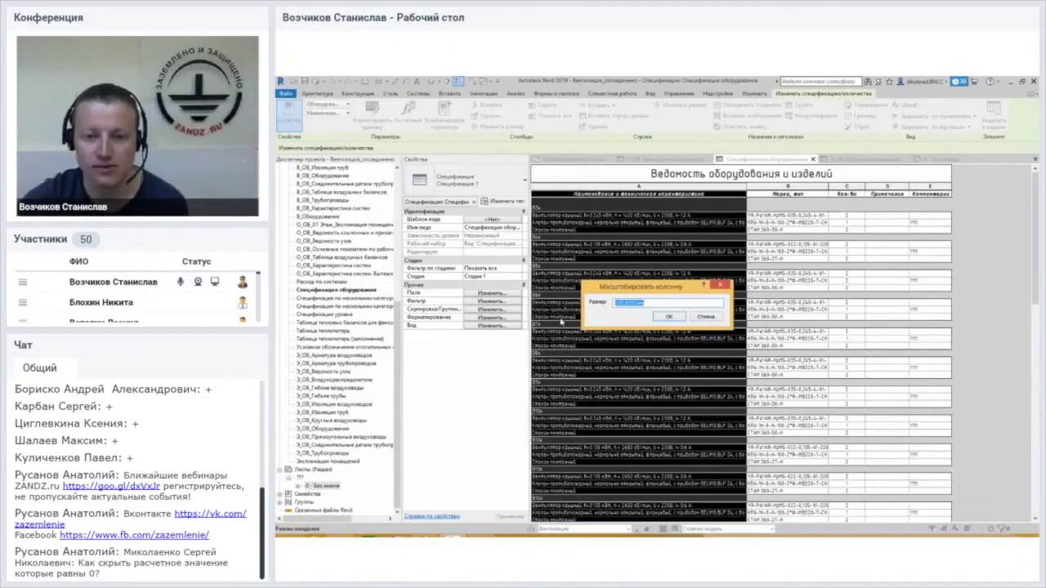
left_click(670, 314)
left_click(780, 193)
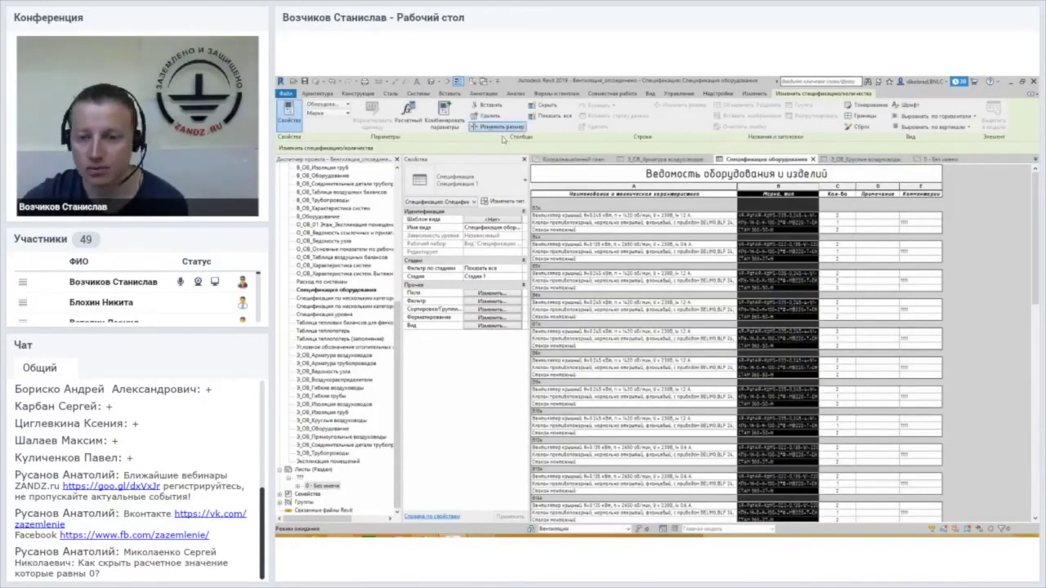
left_click(502, 127)
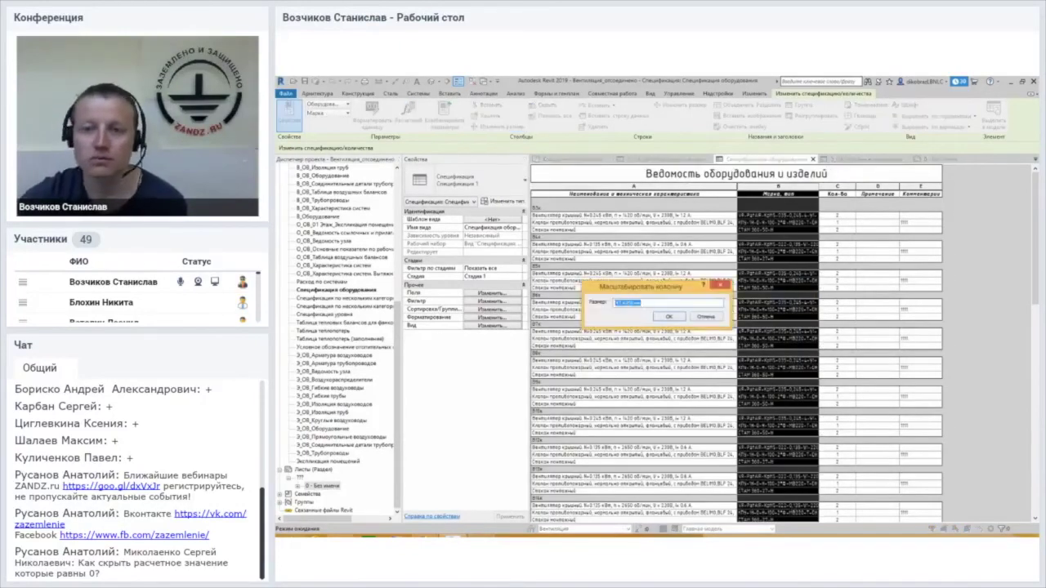
key("Return")
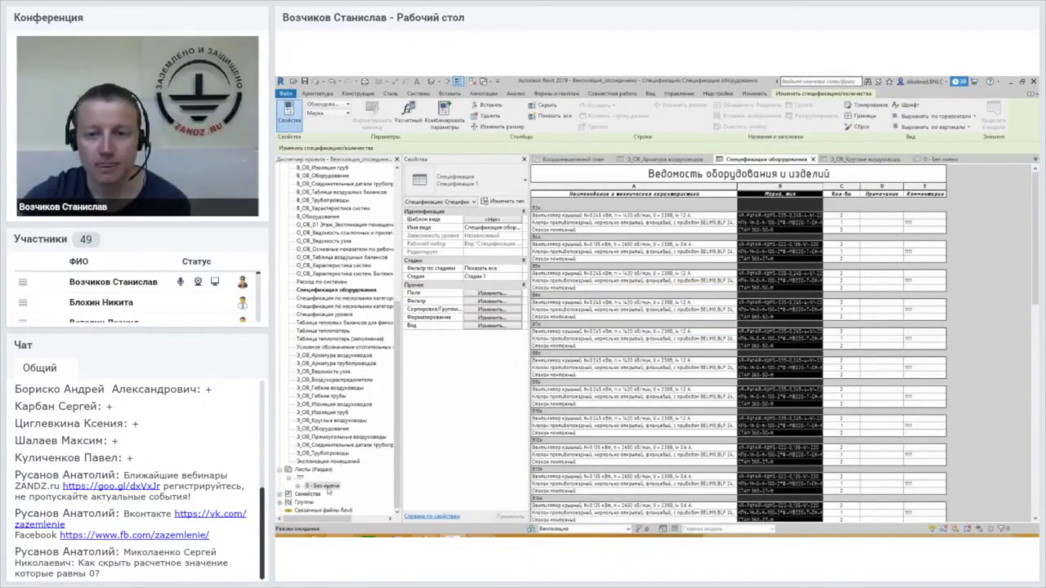
left_click(325, 485)
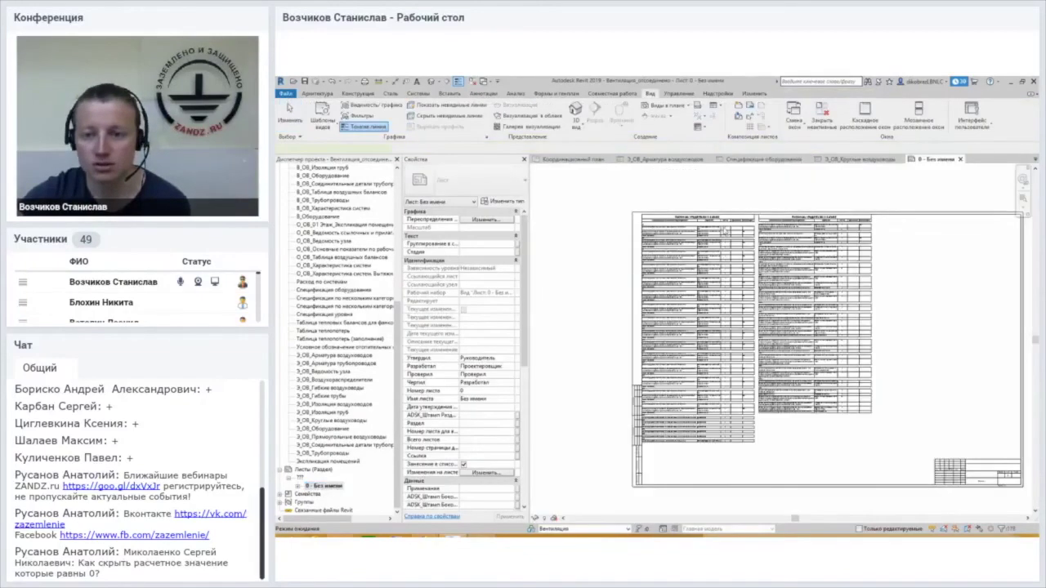
Zoom in on the resized split schedule's header on the sheet
scroll(818, 260, "up", 3)
scroll(818, 260, "down", 2)
scroll(818, 260, "down", 2)
scroll(818, 260, "down", 1)
scroll(743, 467, "up", 2)
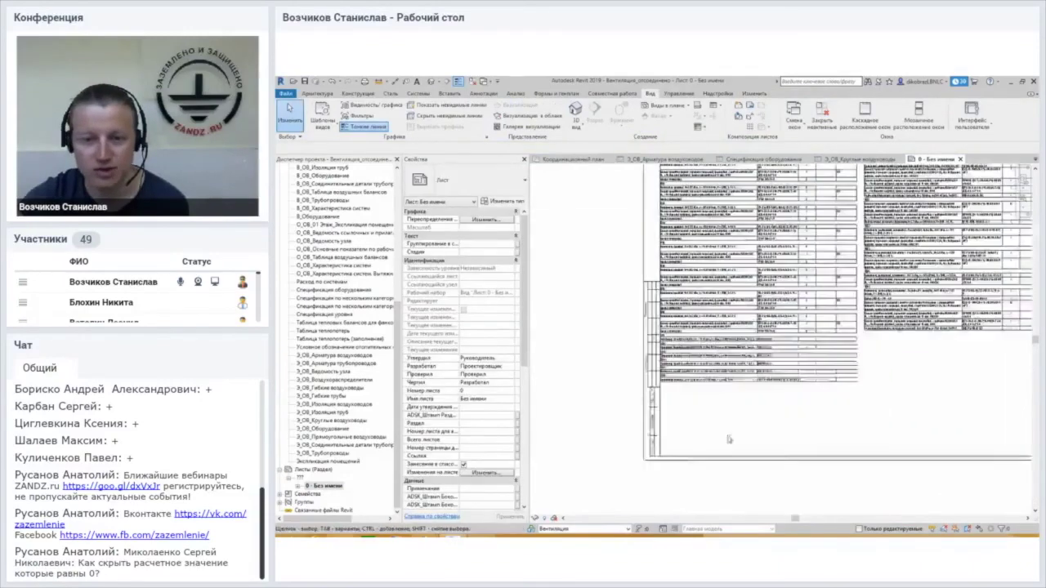
scroll(743, 468, "up", 2)
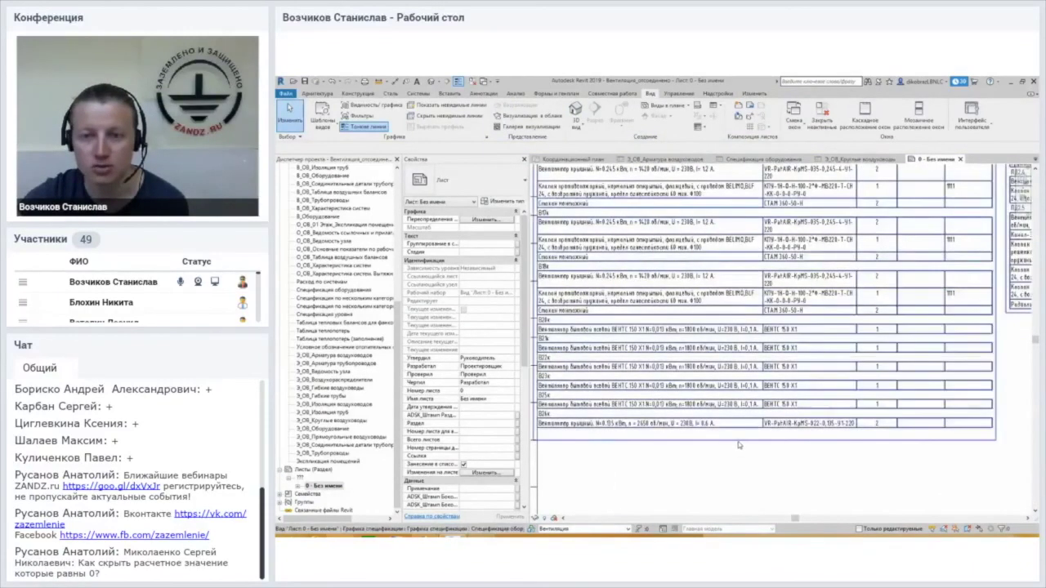
scroll(738, 452, "down", 3)
scroll(720, 208, "up", 3)
scroll(720, 208, "up", 2)
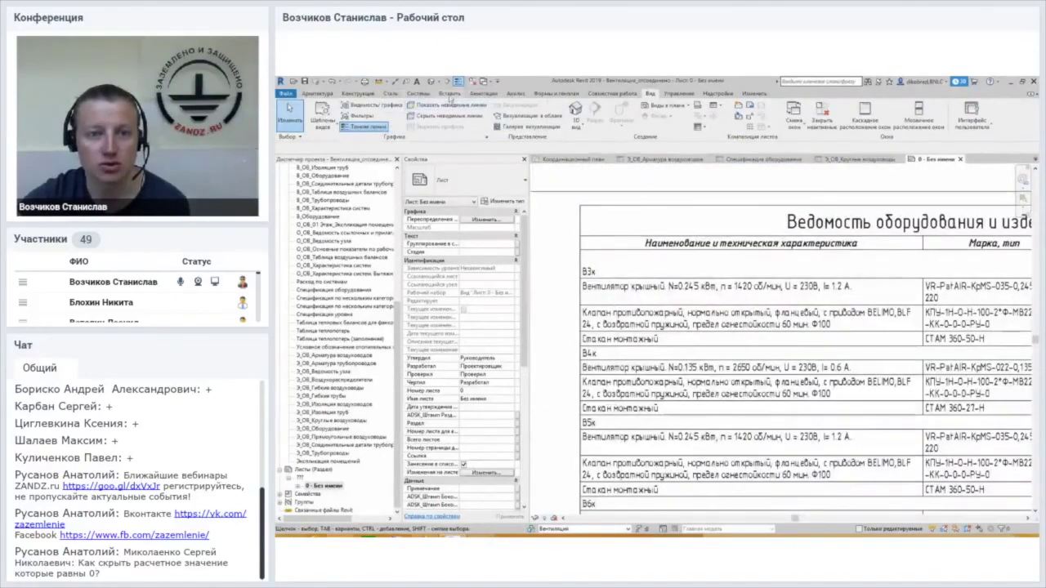
left_click(487, 93)
Draw a dashed detail line 100 long from the table's left edge below the header row
left_click(473, 115)
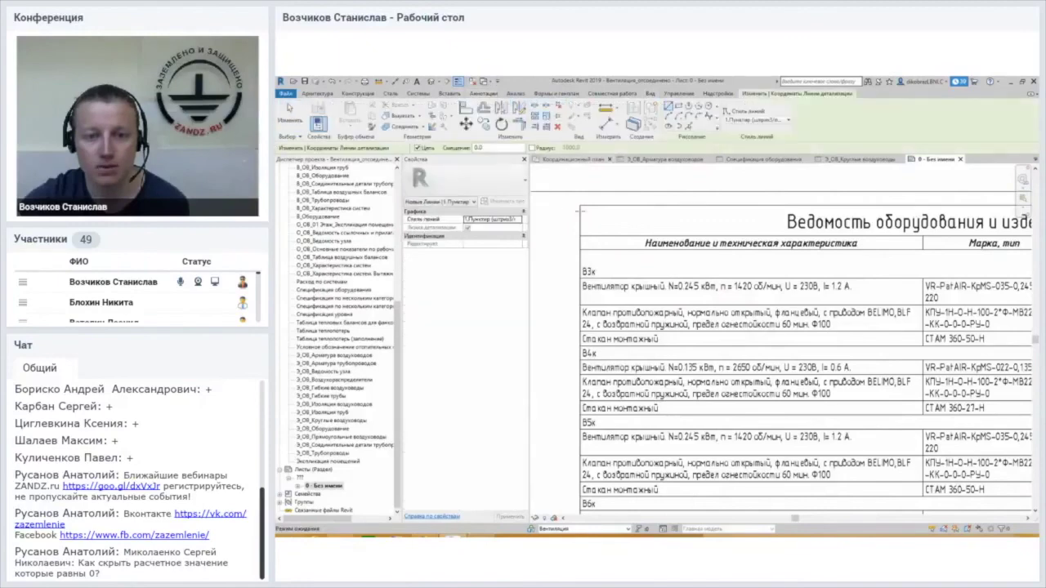
scroll(574, 273, "up", 1)
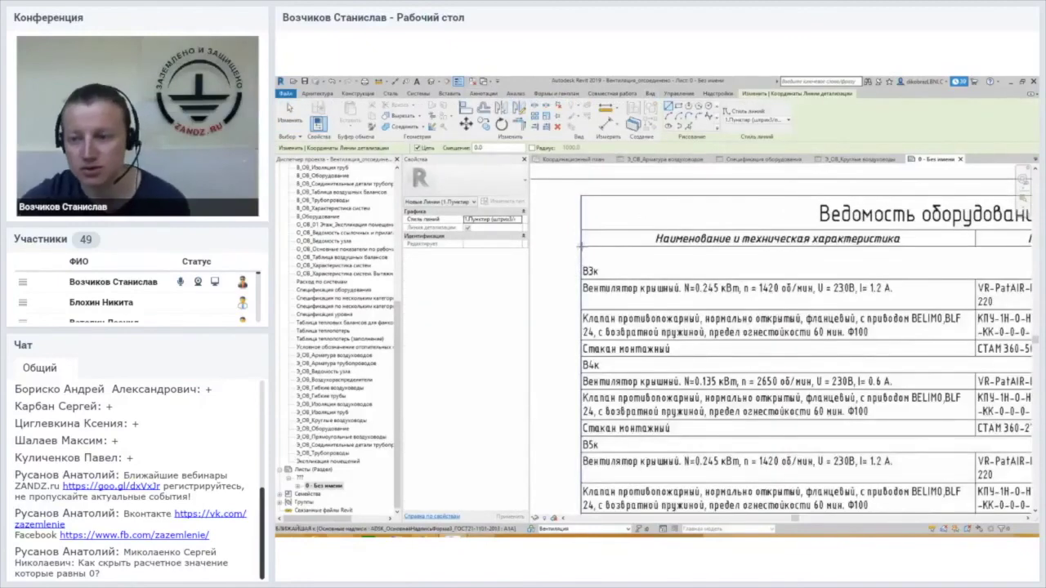
left_click(580, 255)
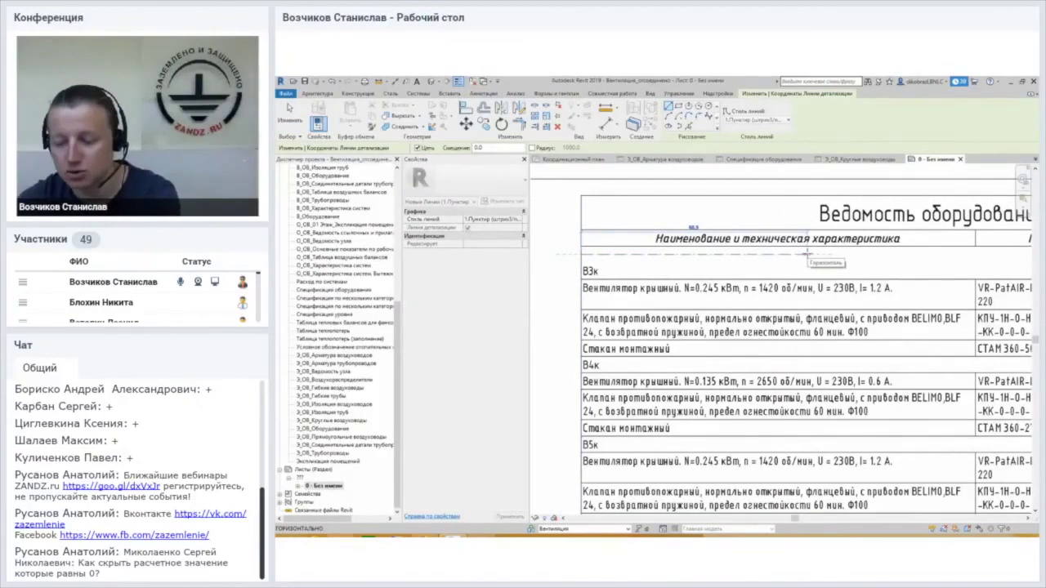
type("100")
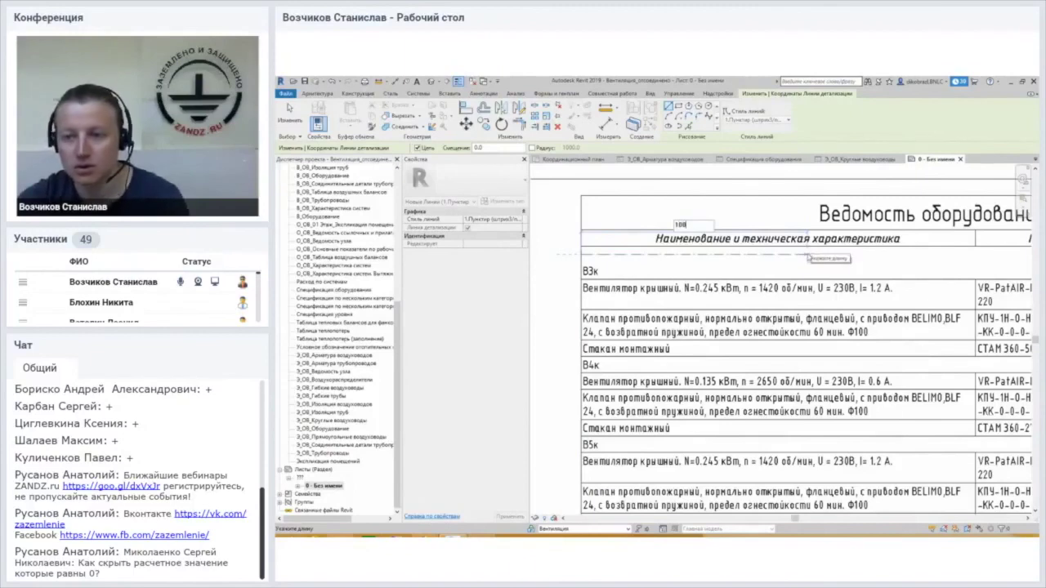
key("Return")
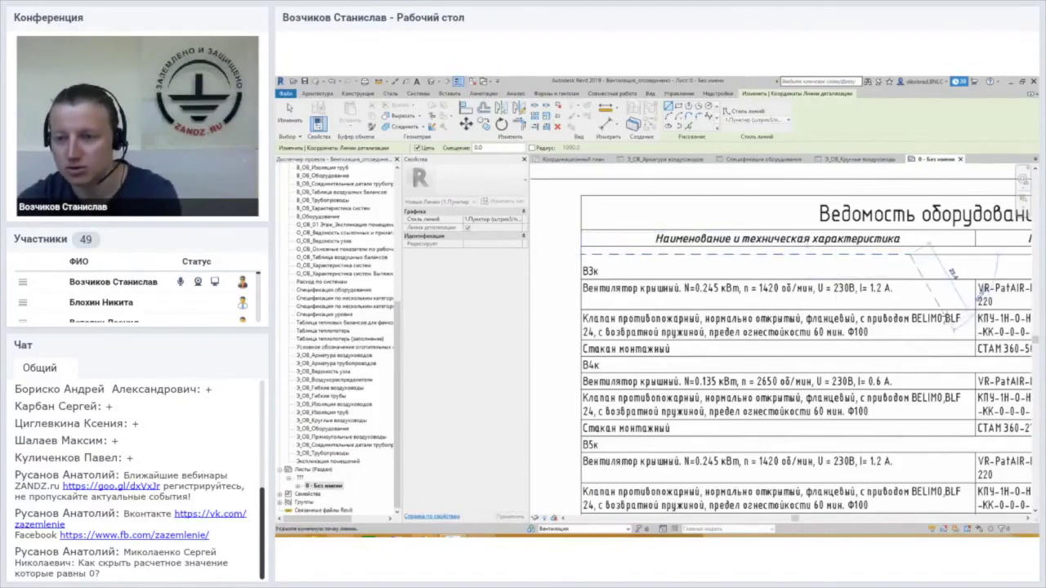